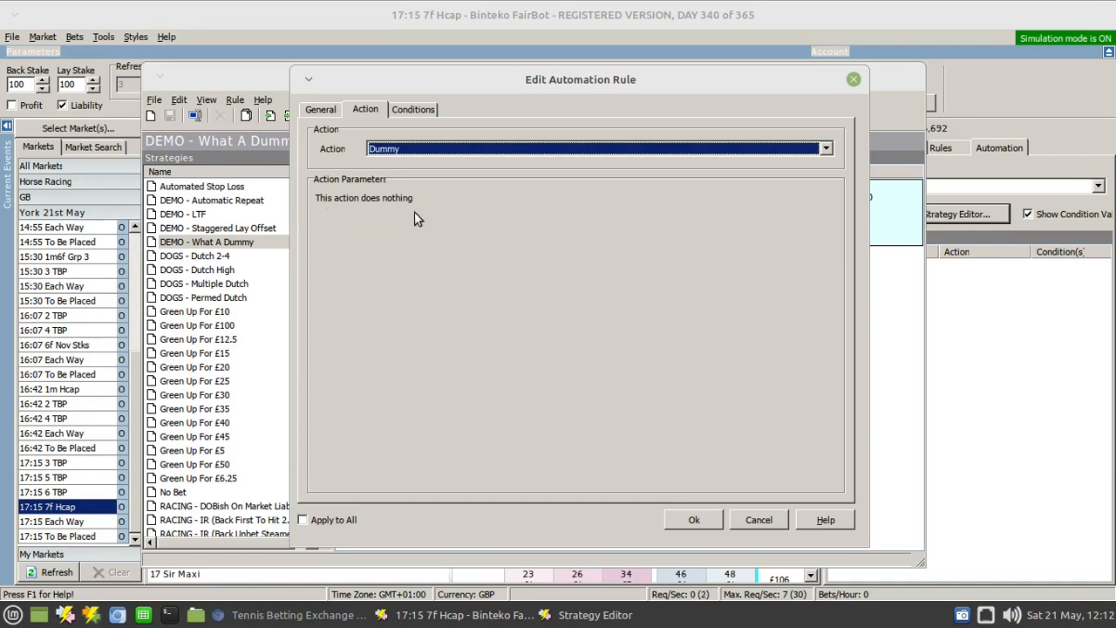
# Step: Review the general, conditions and action settings of the Dummy rule, closing it without saving
pyautogui.click(320, 109)
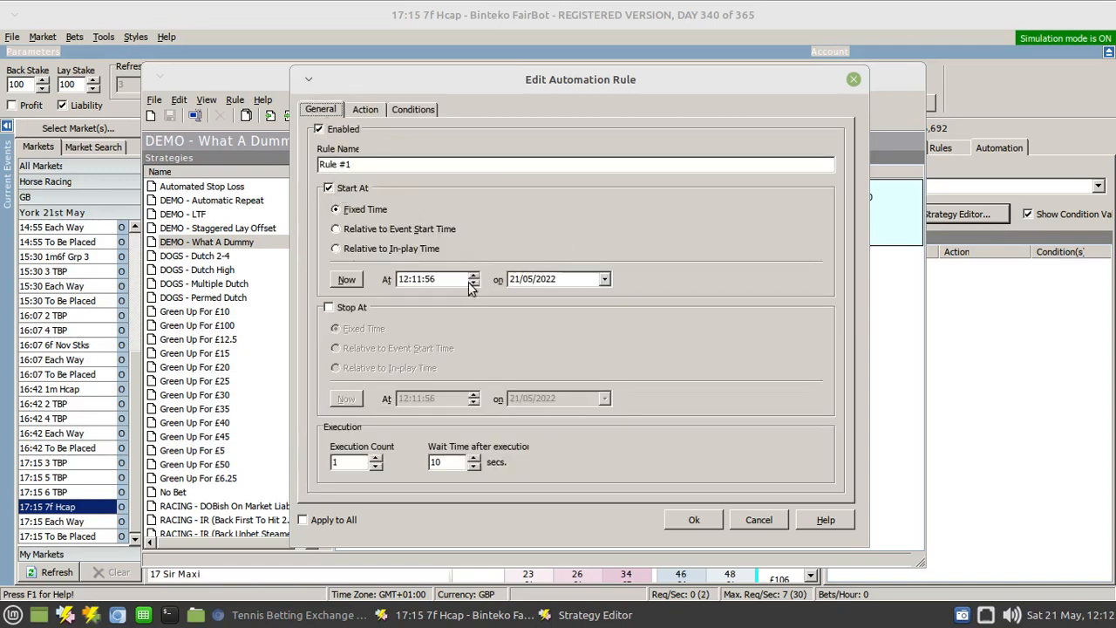
pyautogui.click(410, 110)
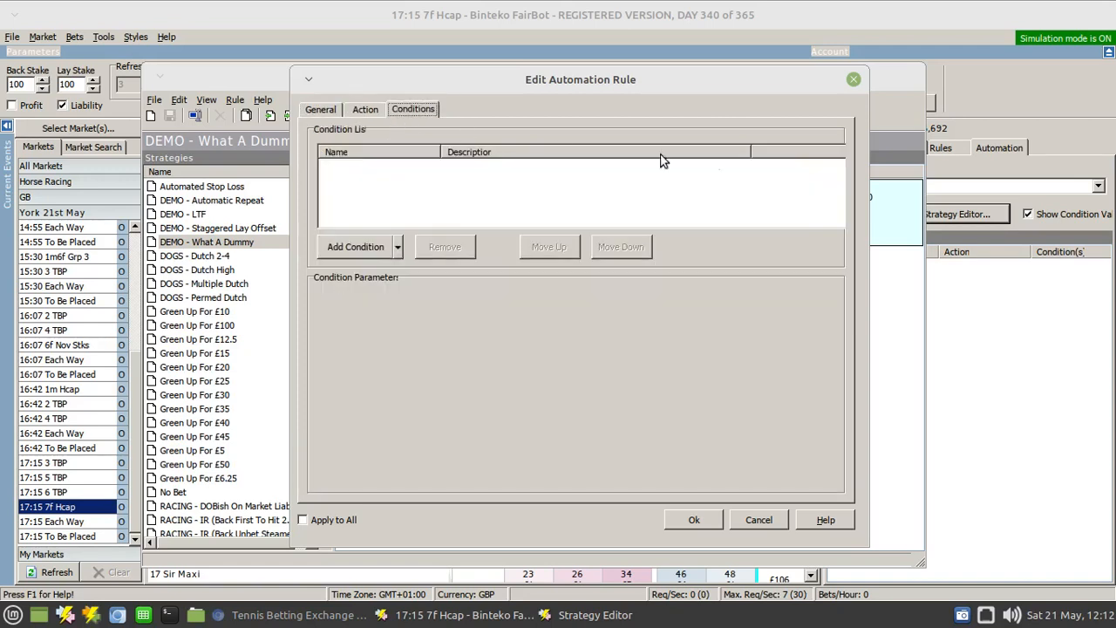
pyautogui.click(366, 109)
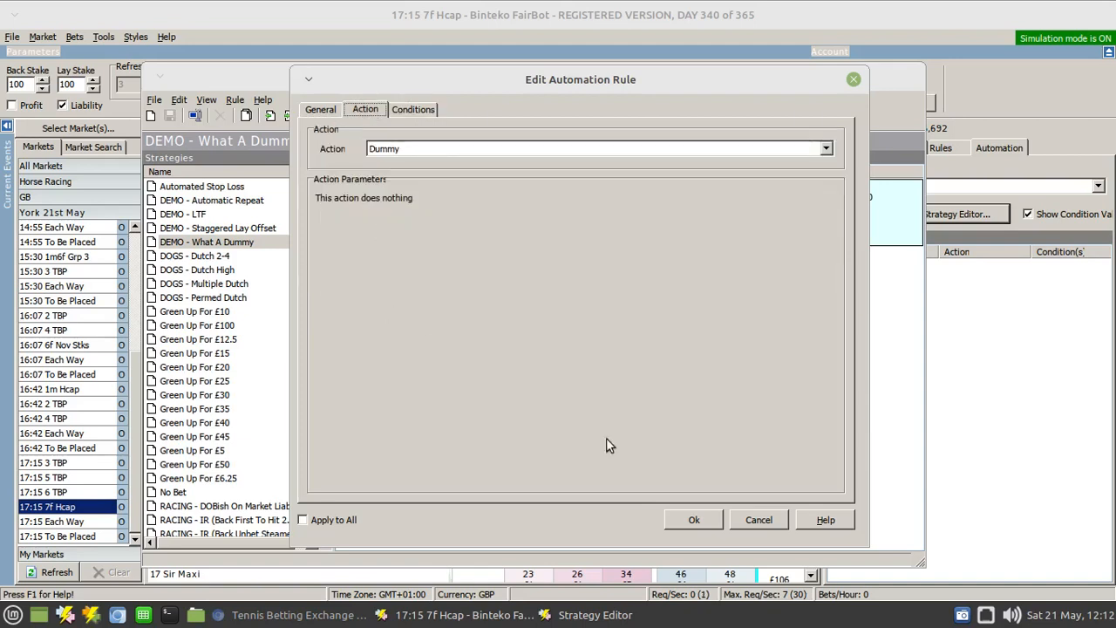
pyautogui.click(749, 518)
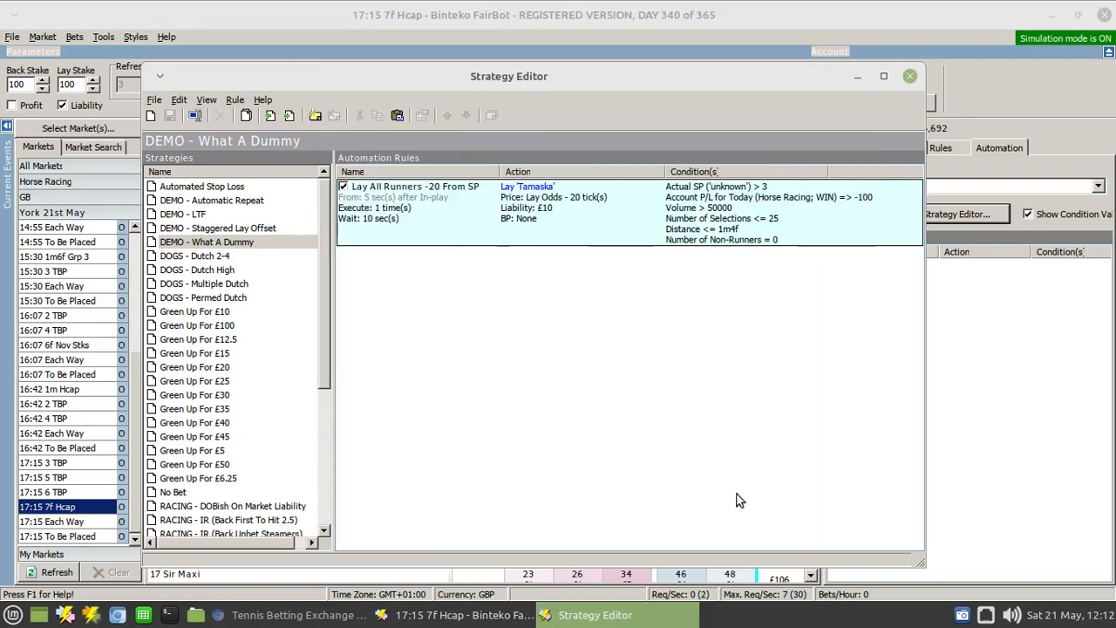
# Step: Load the "DEMO - What A Dummy" strategy into the 17:15 7f Hcap market's automation and look through its rules
pyautogui.click(181, 244)
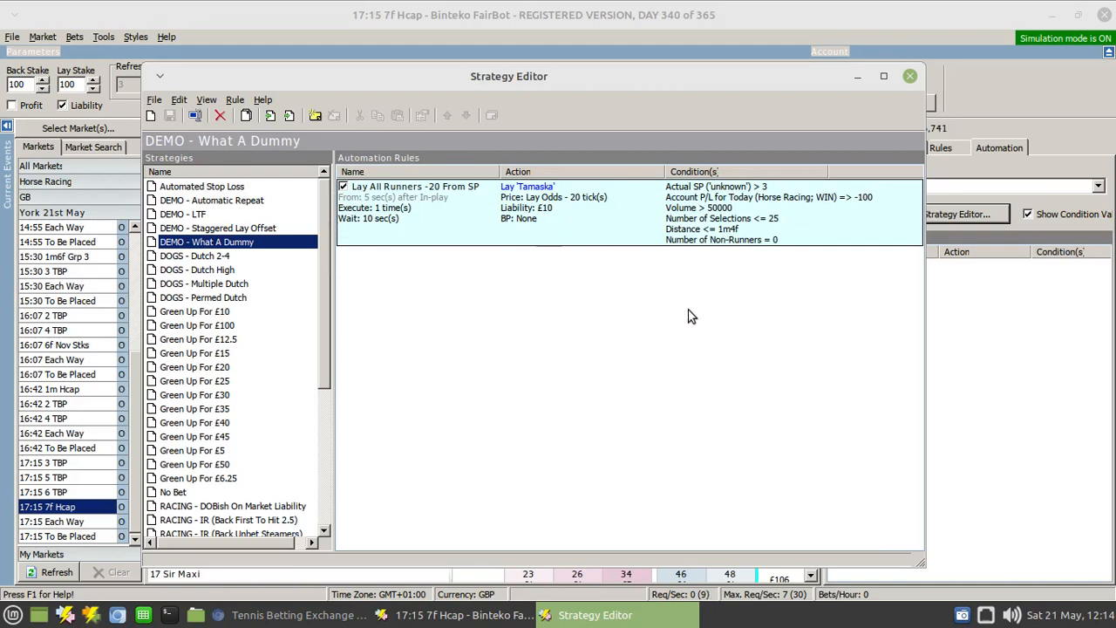
pyautogui.click(857, 76)
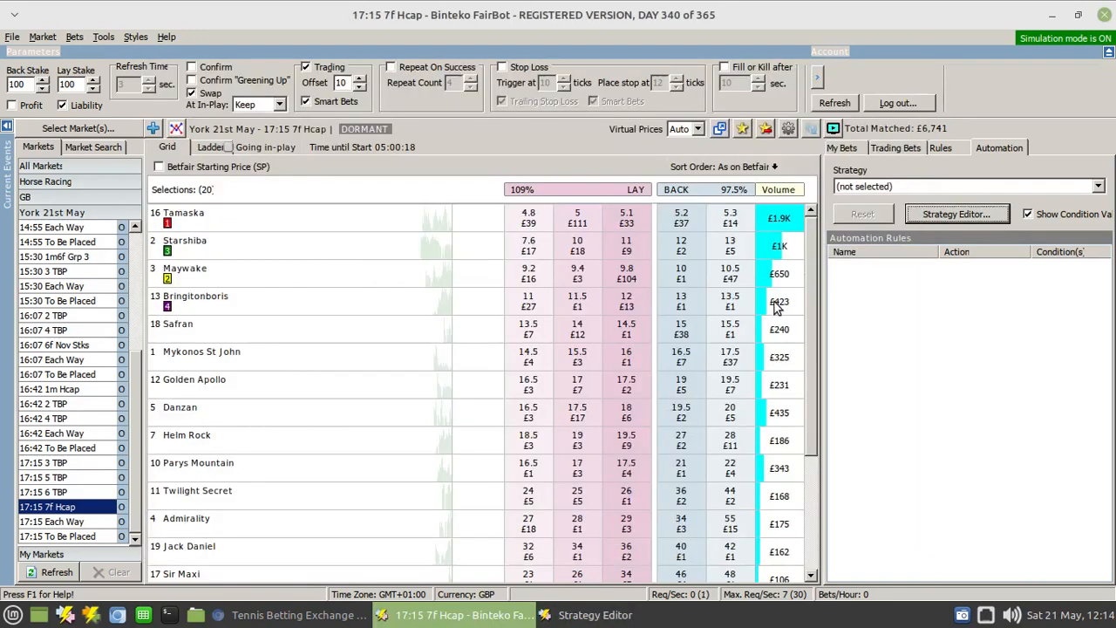
pyautogui.click(936, 188)
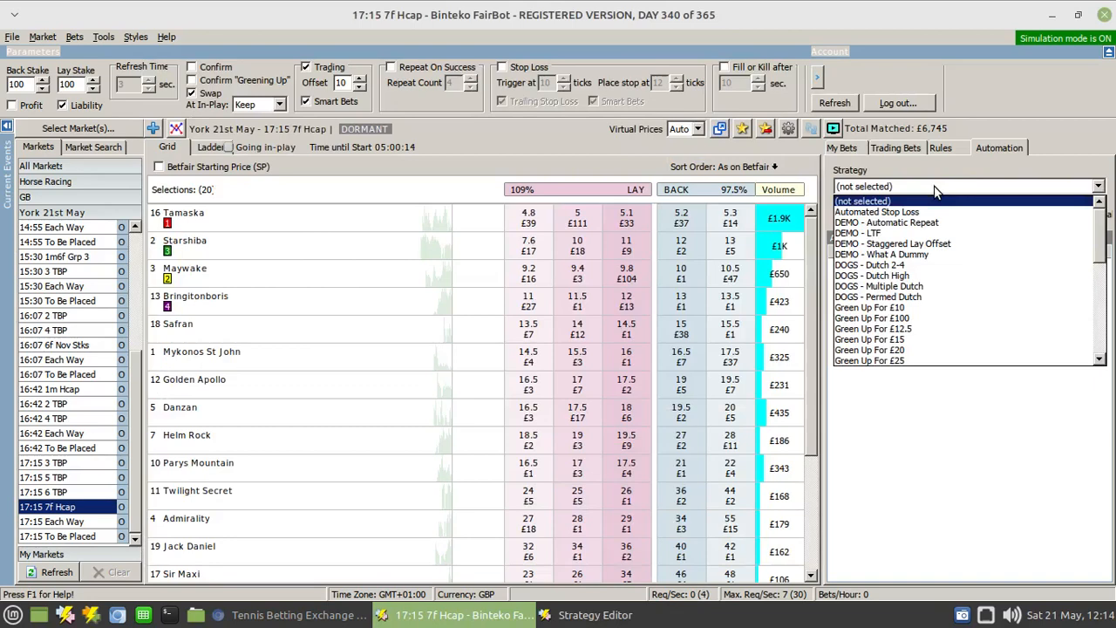
pyautogui.scroll(-4, 944, 270)
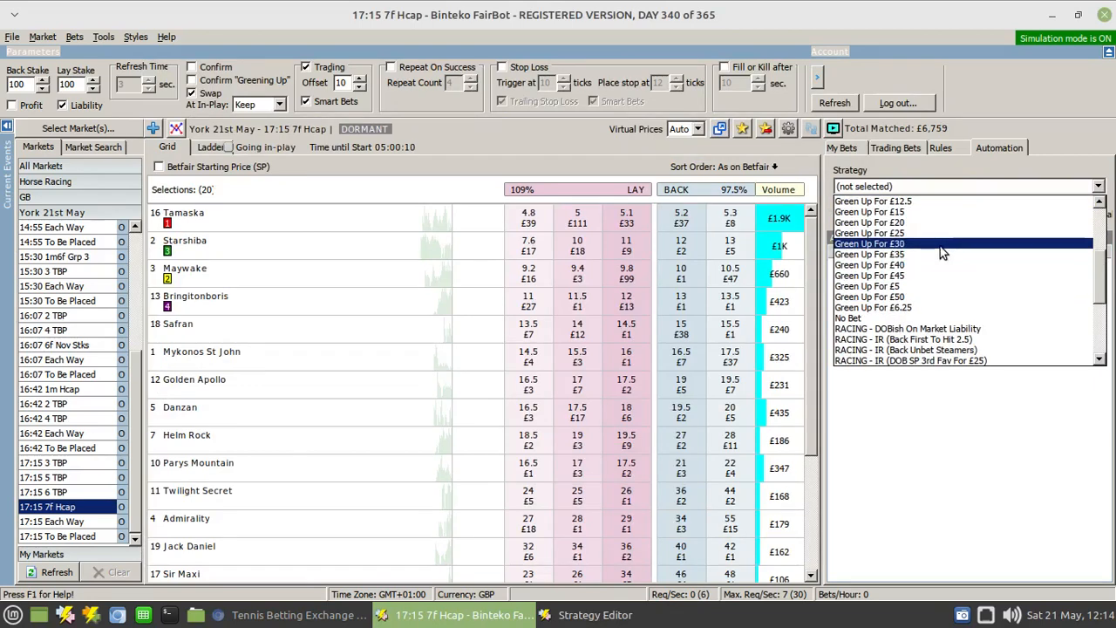
pyautogui.scroll(4, 940, 252)
pyautogui.click(899, 255)
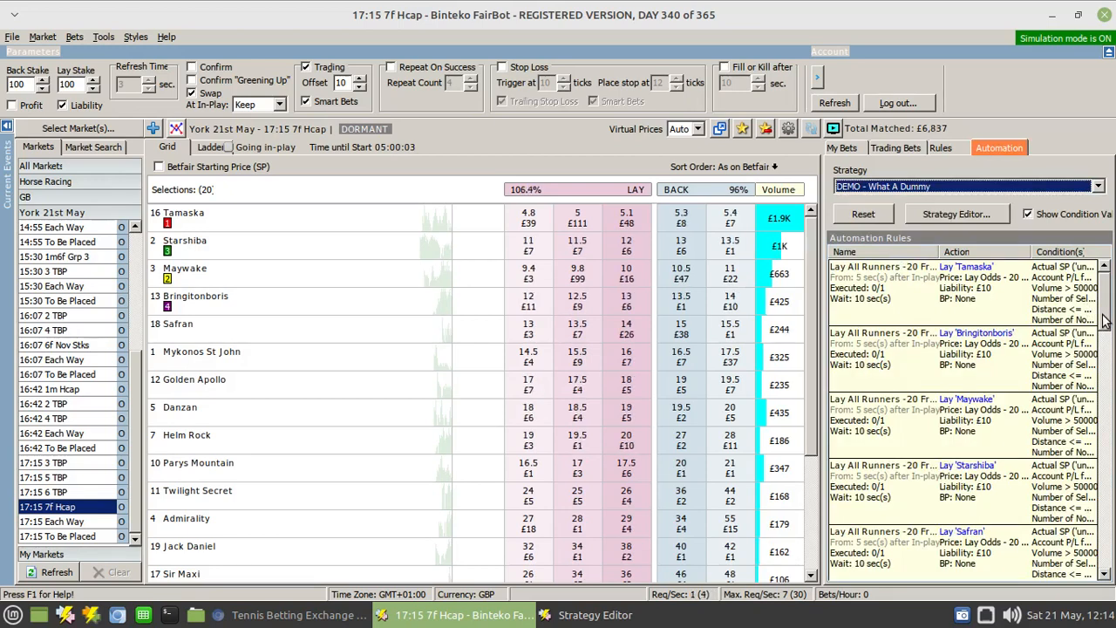
pyautogui.scroll(-1, 1104, 307)
pyautogui.moveTo(1104, 307); pyautogui.dragTo(1111, 266)
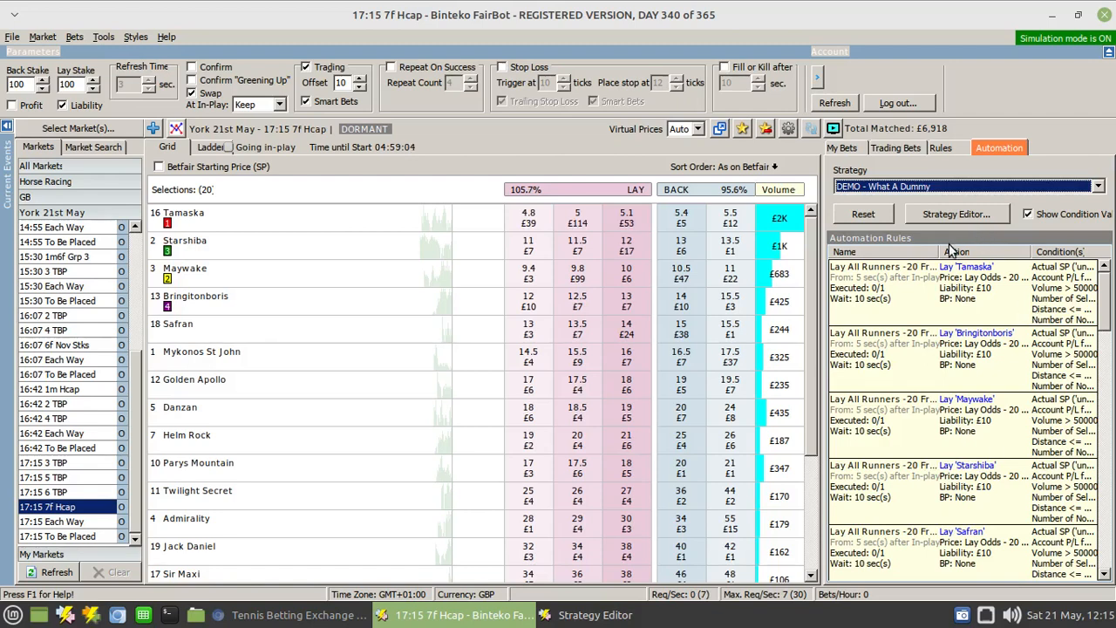
# Step: Return to the Strategy Editor and view the general settings of the "Lay All Runners -20 From SP" rule without changing them
pyautogui.click(611, 615)
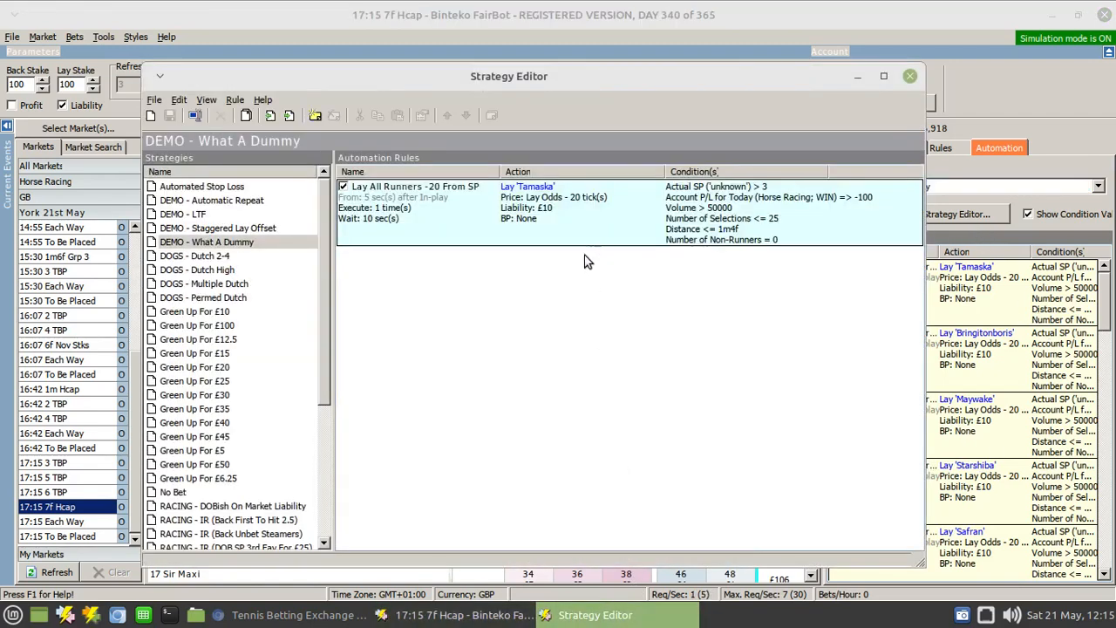
pyautogui.rightClick(565, 214)
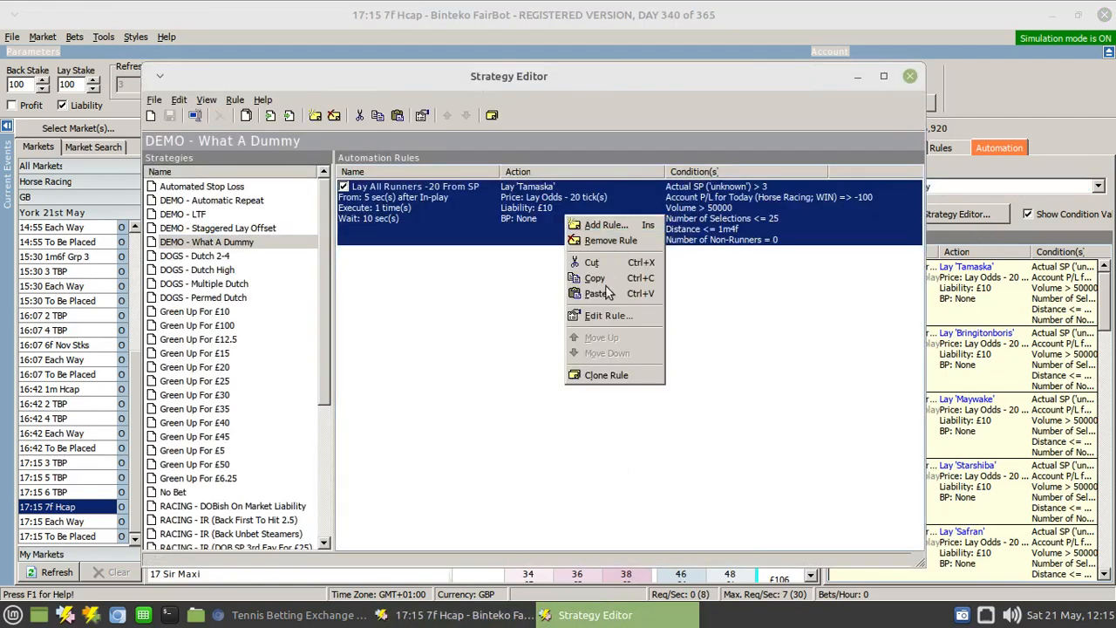
pyautogui.click(609, 316)
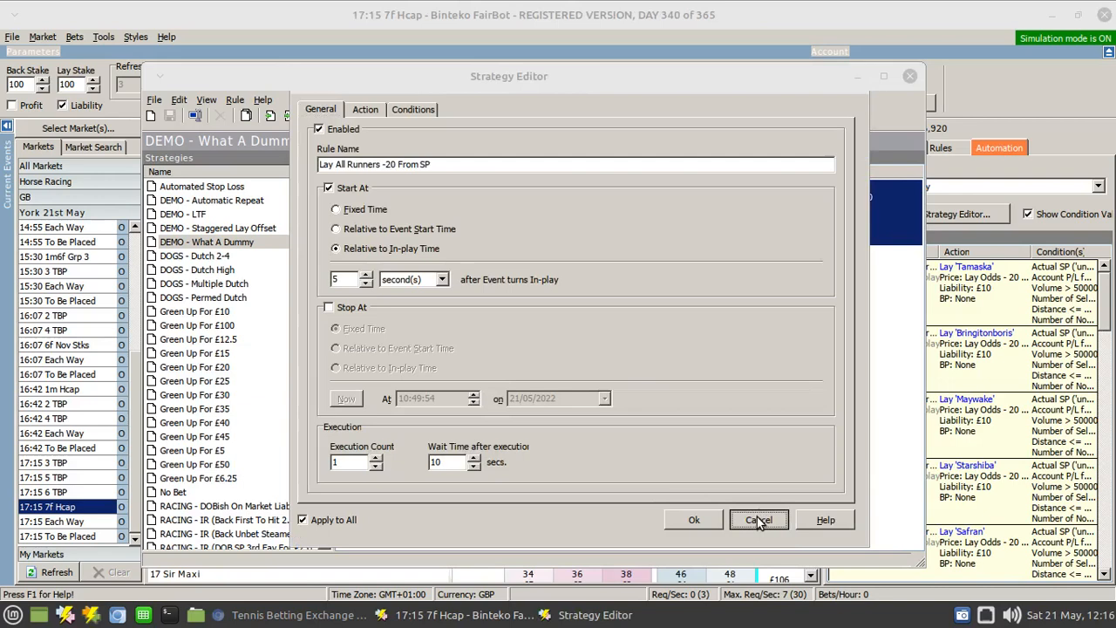
pyautogui.click(759, 520)
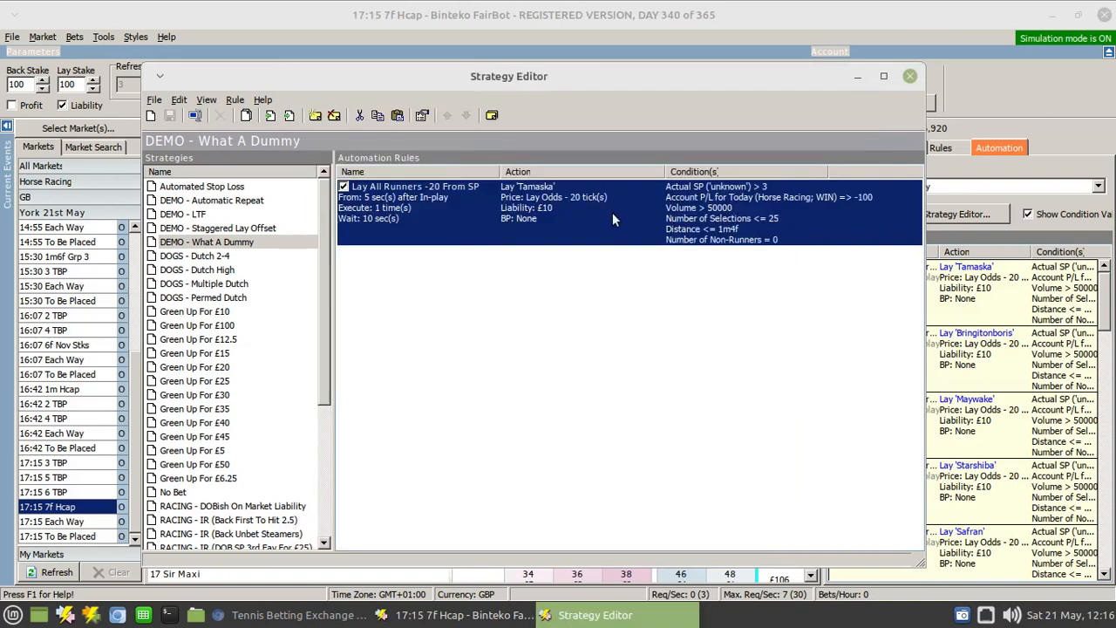
# Step: Duplicate the "Lay All Runners -20 From SP" rule within the same strategy by copying and pasting it
pyautogui.rightClick(612, 212)
pyautogui.click(648, 279)
pyautogui.rightClick(588, 287)
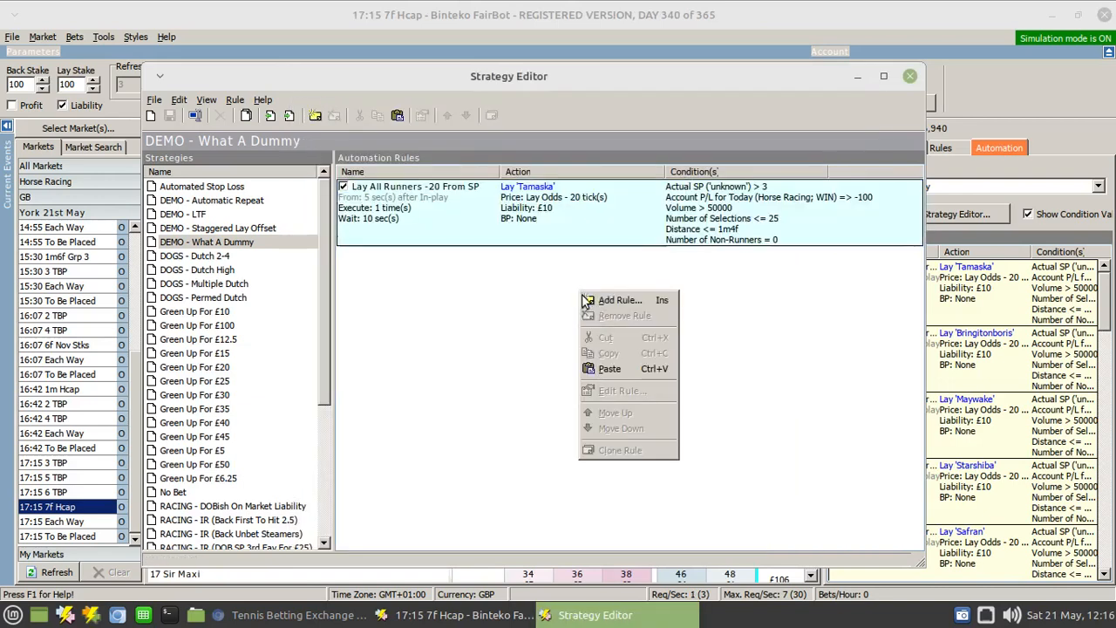
pyautogui.click(615, 376)
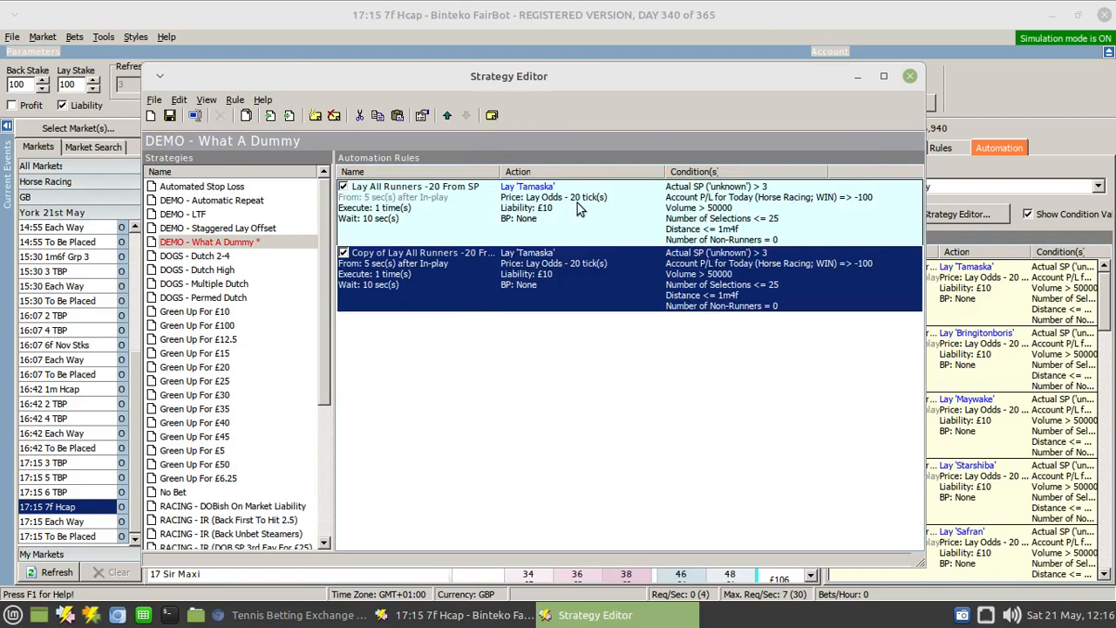
# Step: Set the copied rule's bet odds to Best Lay Odds minus 30 ticks, check its conditions and save the strategy
pyautogui.rightClick(568, 275)
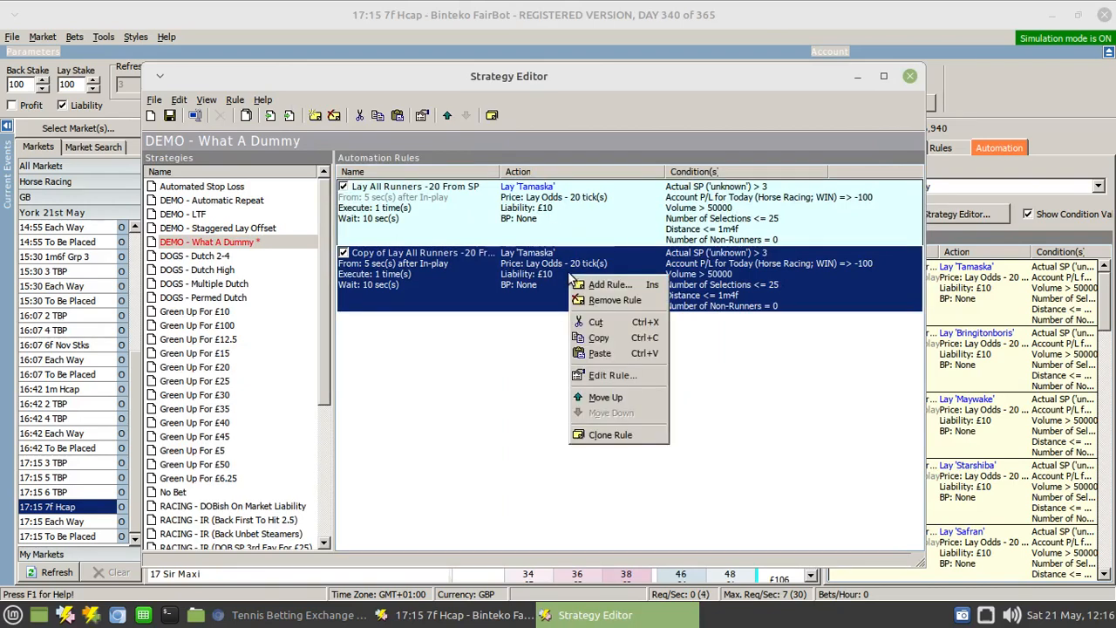
pyautogui.click(601, 376)
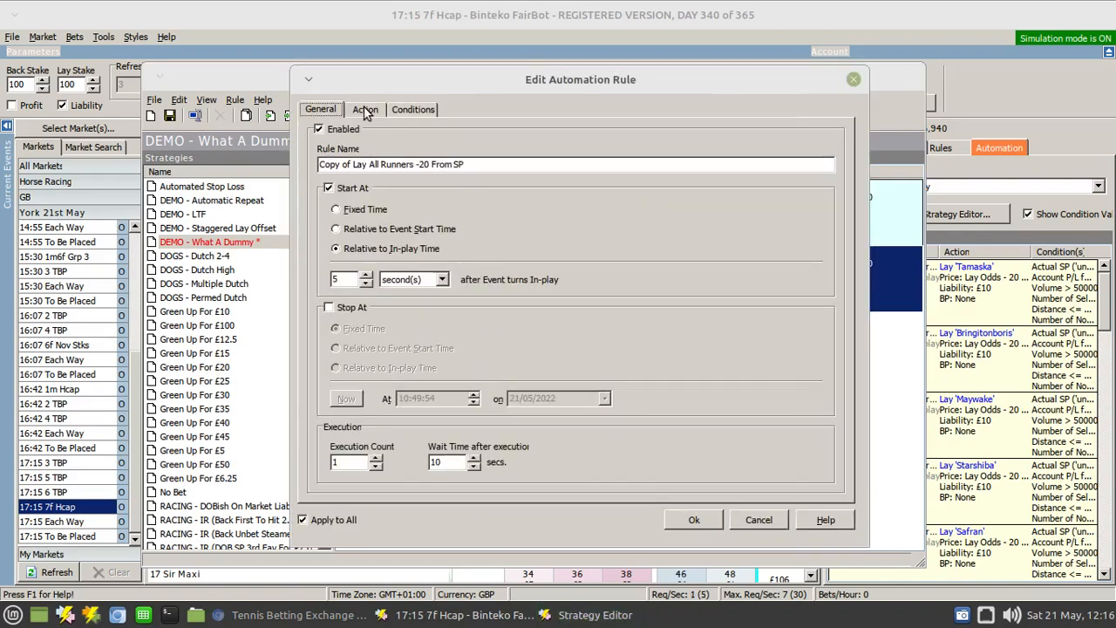
pyautogui.click(366, 110)
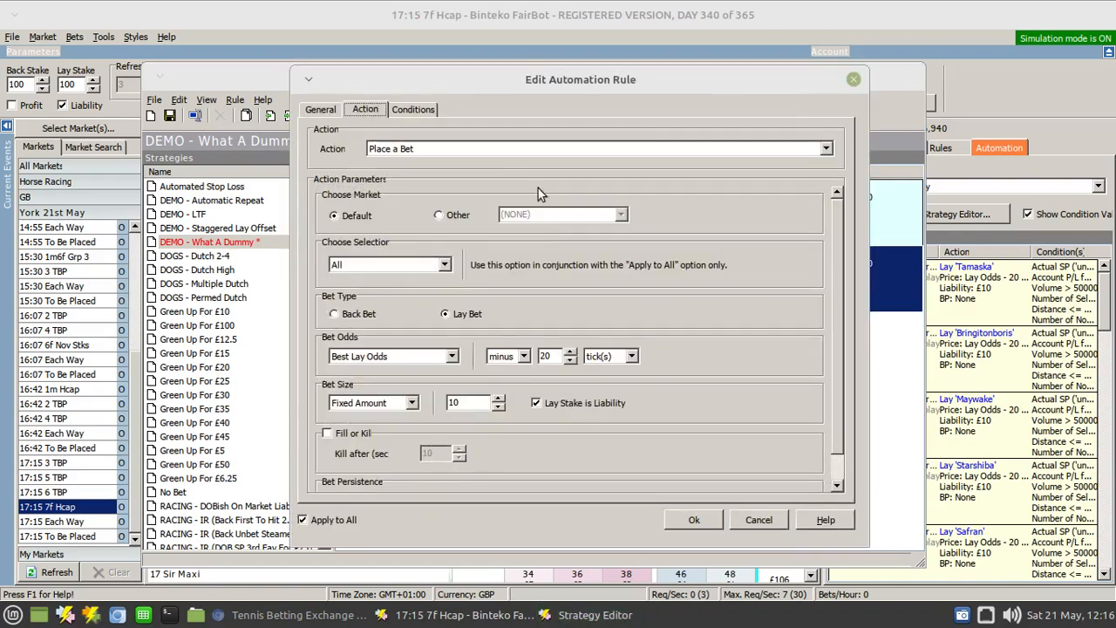
pyautogui.doubleClick(547, 356)
pyautogui.write('30')
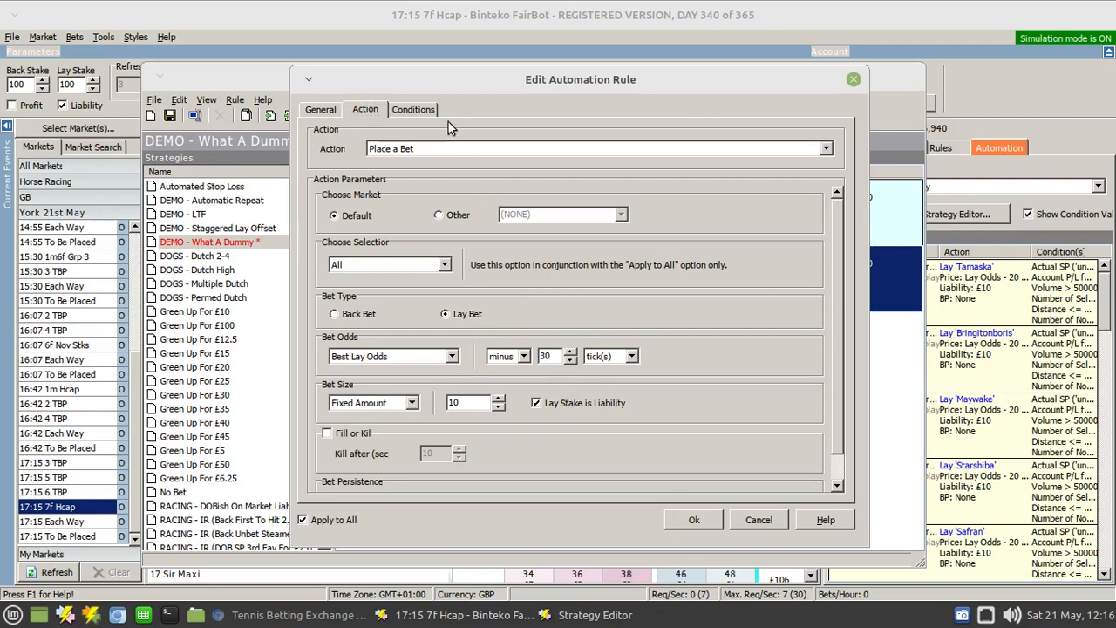
pyautogui.click(413, 110)
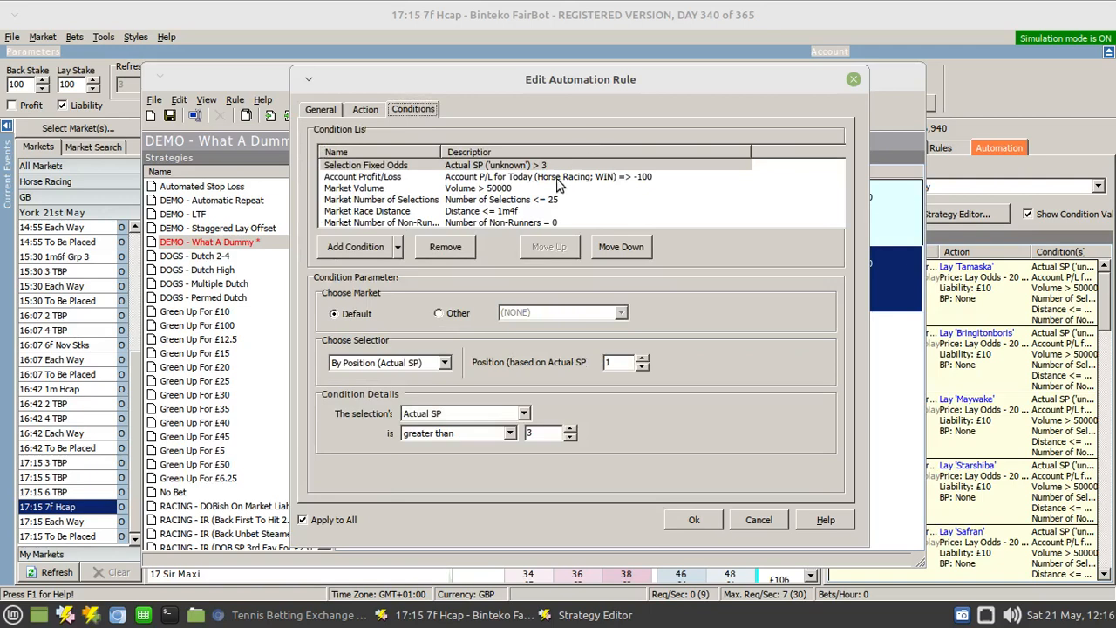
pyautogui.click(707, 521)
pyautogui.click(697, 377)
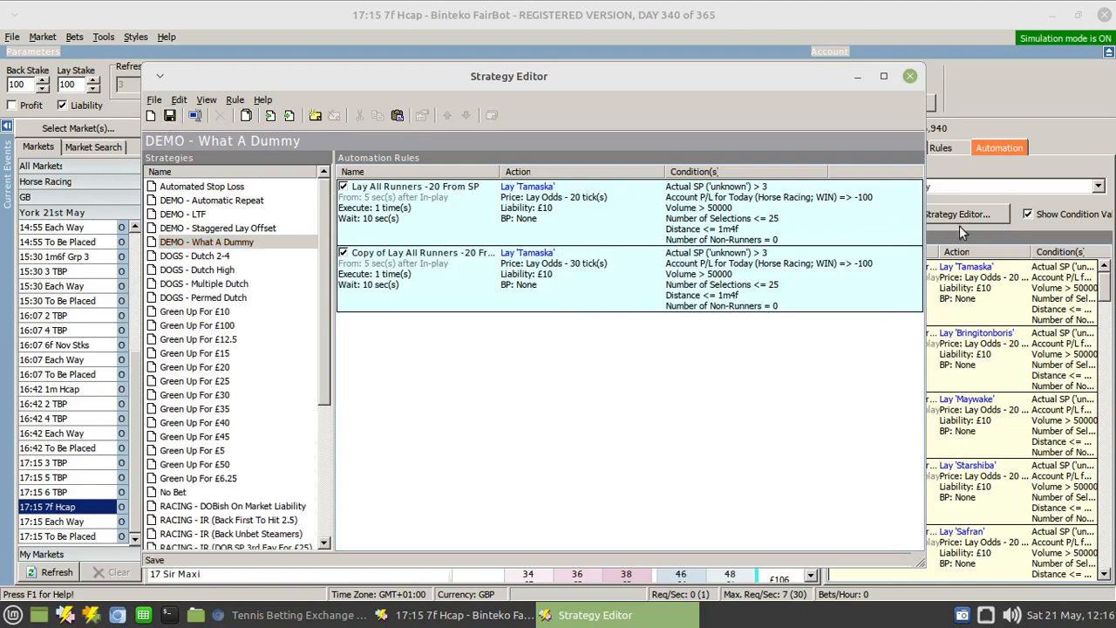
# Step: Look through the market's updated list of automation rules and reset the loaded strategy
pyautogui.click(1037, 227)
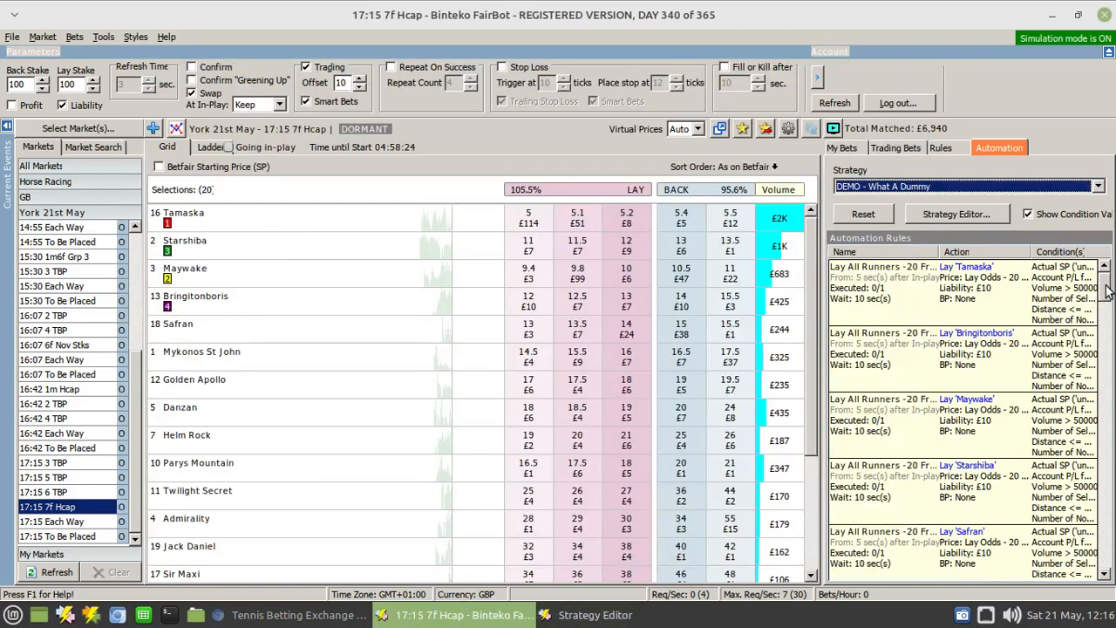
pyautogui.moveTo(1104, 290); pyautogui.dragTo(1106, 550)
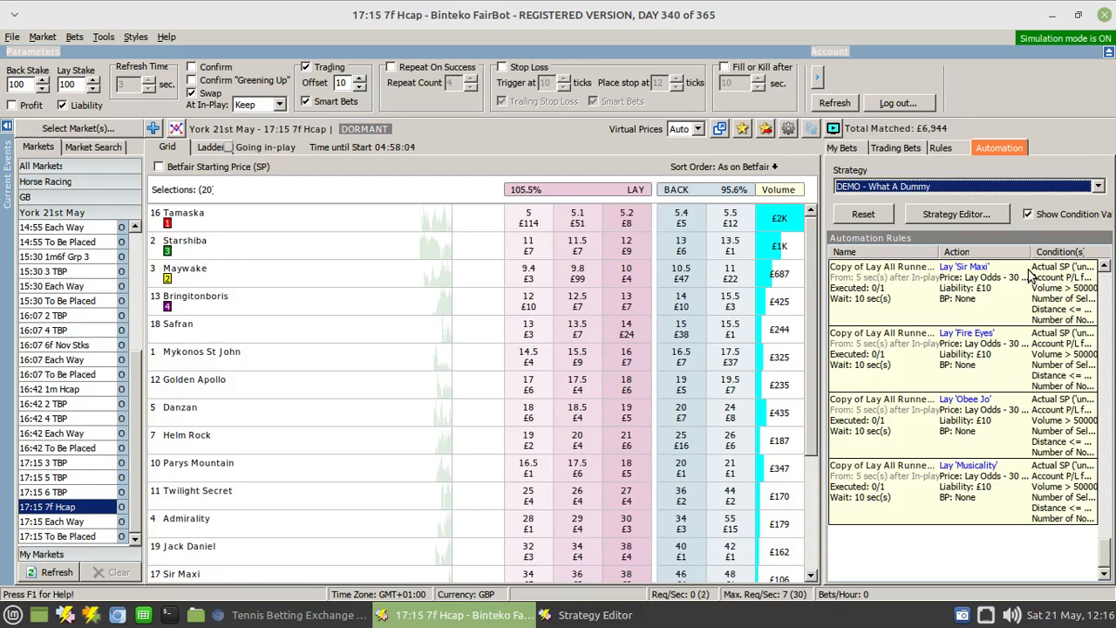
pyautogui.click(862, 216)
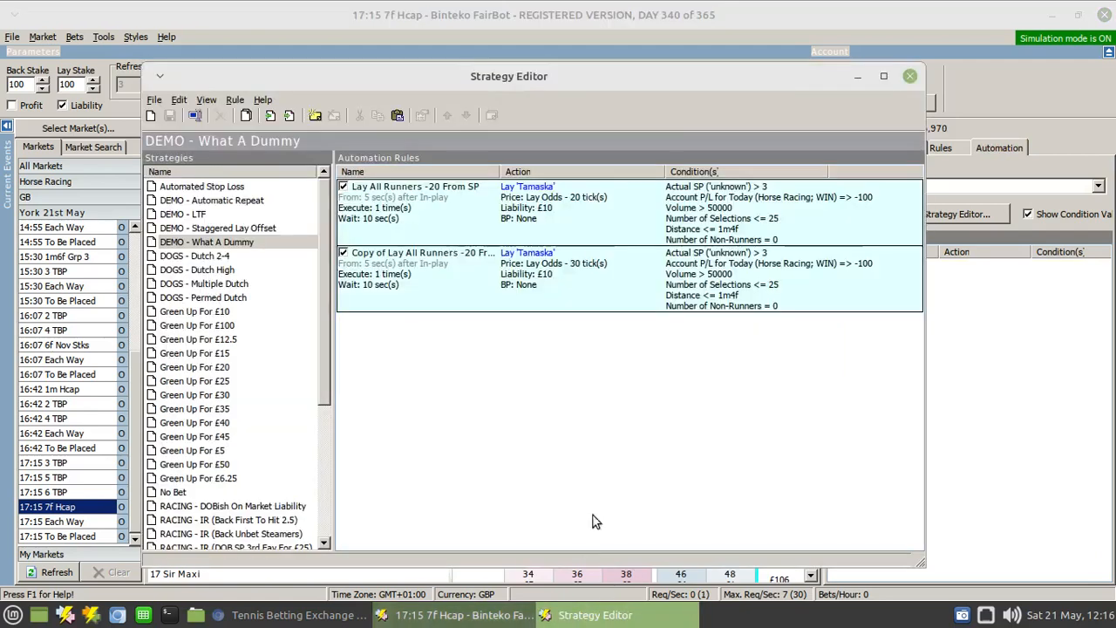
# Step: Paste a second copy of the "Lay All Runners -20 From SP" rule into the "DEMO - What A Dummy" strategy
pyautogui.click(586, 616)
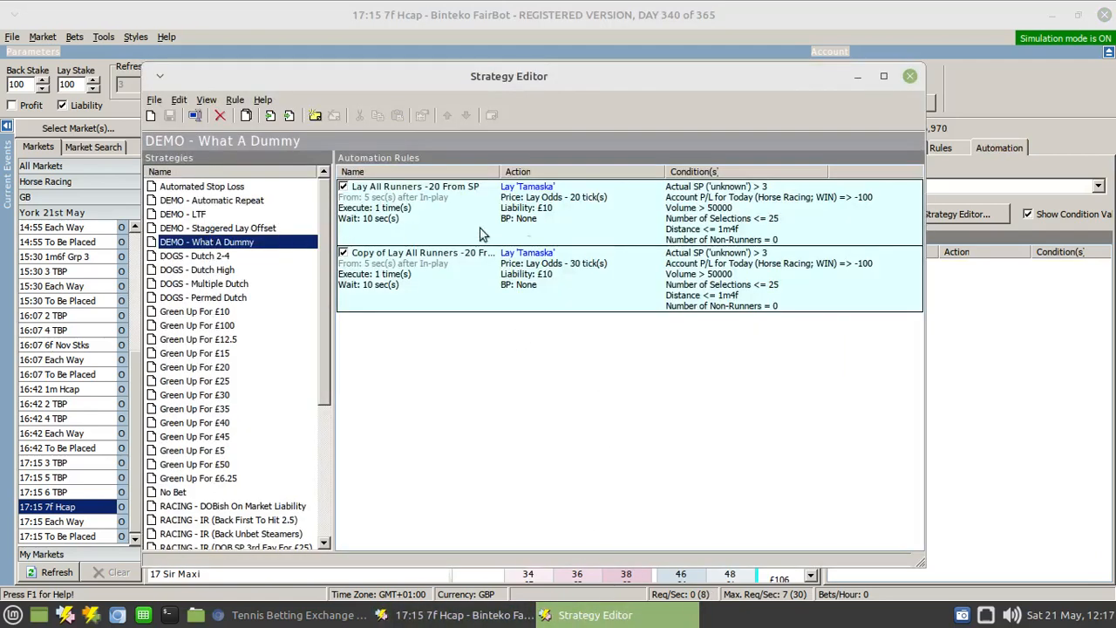
pyautogui.rightClick(614, 211)
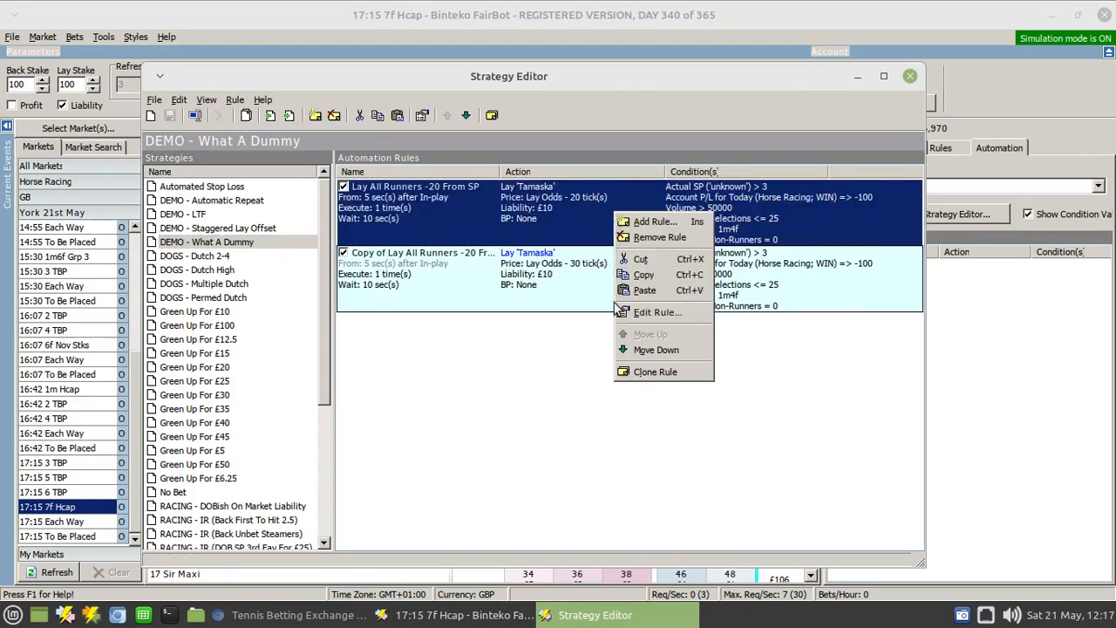
pyautogui.click(550, 351)
pyautogui.rightClick(562, 343)
pyautogui.click(591, 419)
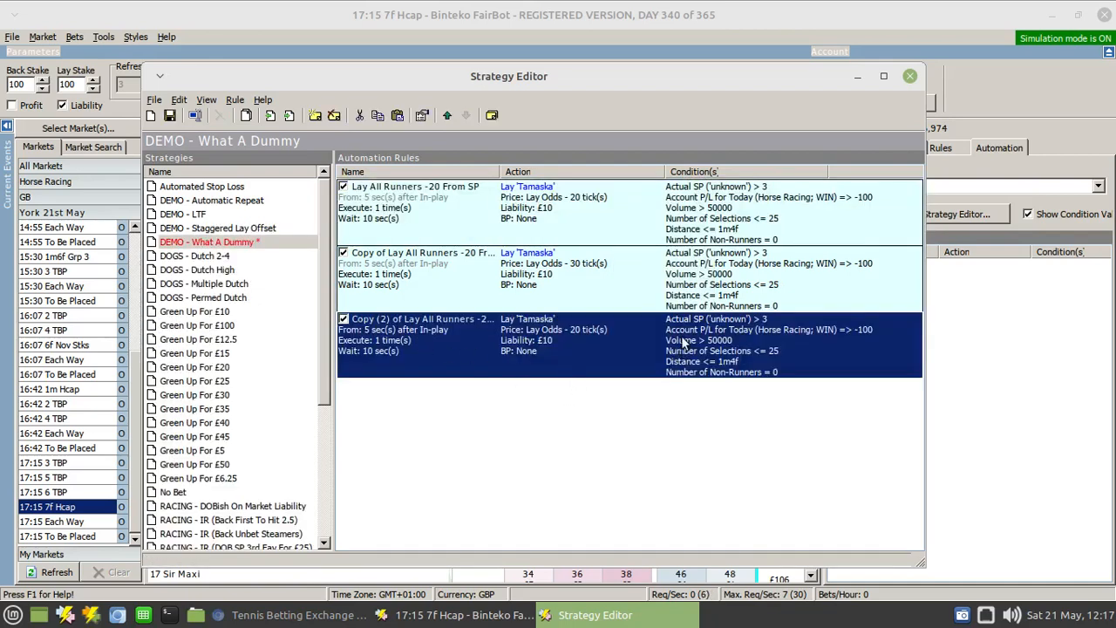
# Step: Move the newly pasted rule up to the first position in the strategy's rule list
pyautogui.rightClick(632, 351)
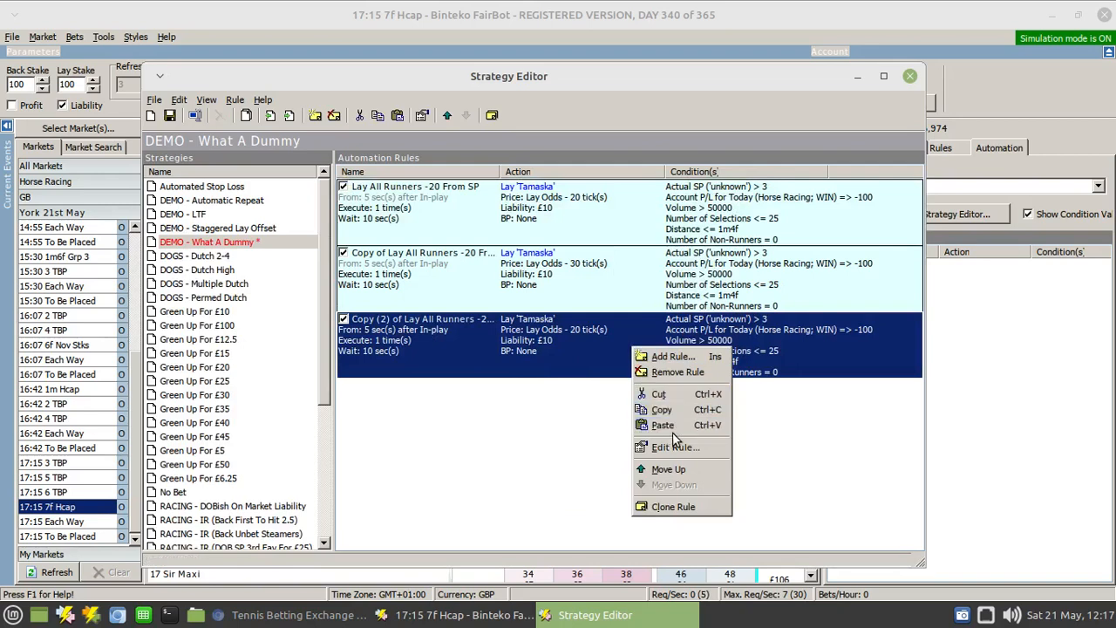
pyautogui.click(674, 465)
pyautogui.rightClick(611, 284)
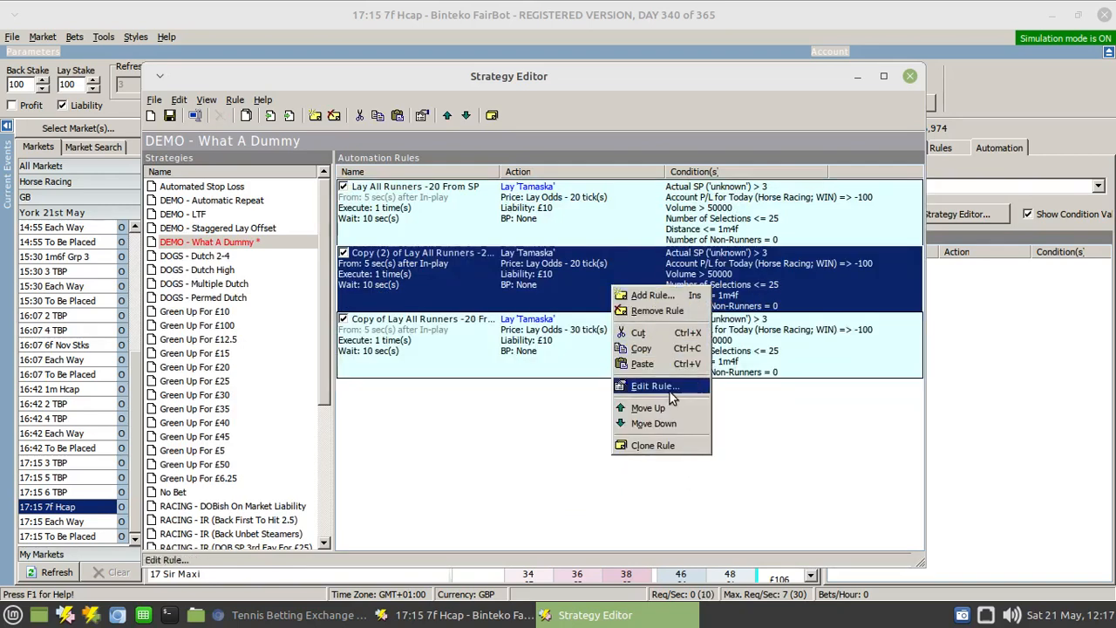
pyautogui.click(668, 401)
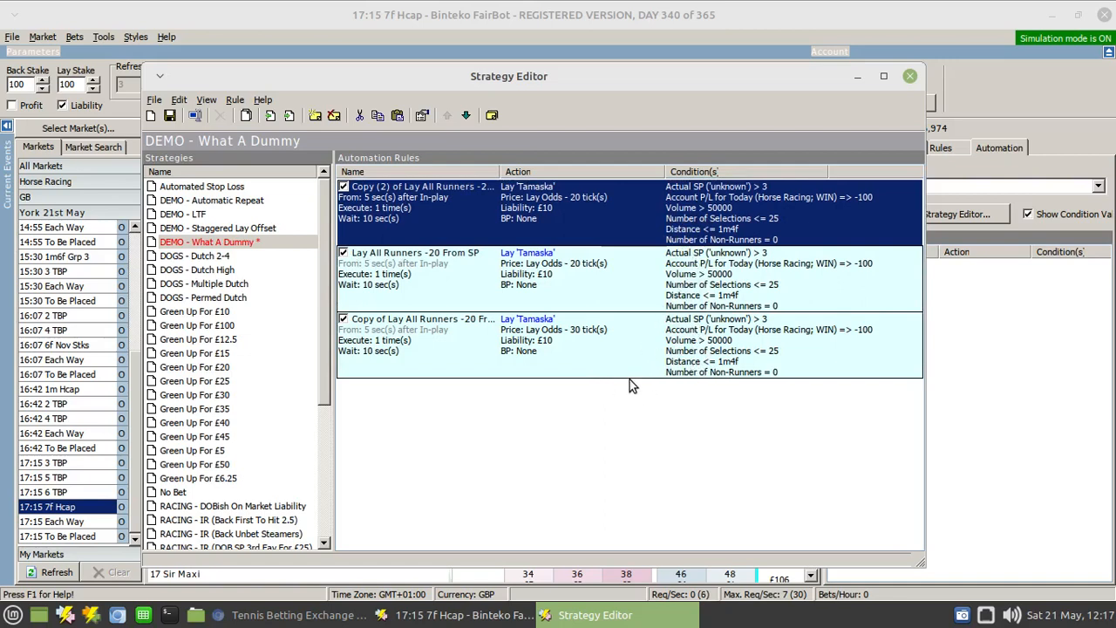
# Step: Open the first rule in the "DEMO - What A Dummy" strategy for editing and rename it "Check Conditions"
pyautogui.rightClick(453, 207)
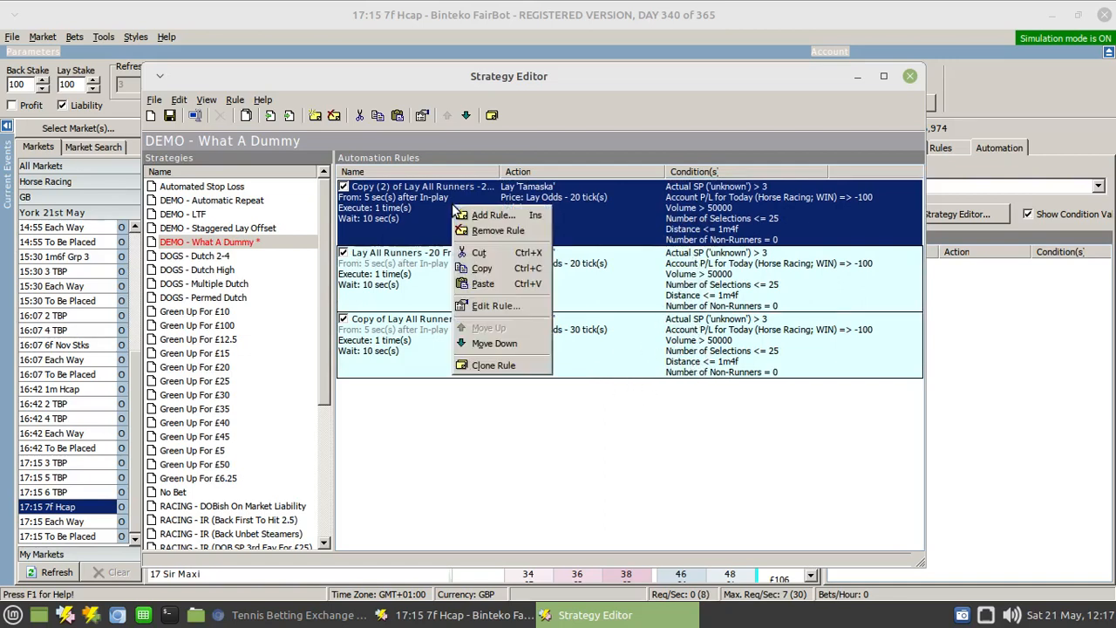
pyautogui.click(505, 216)
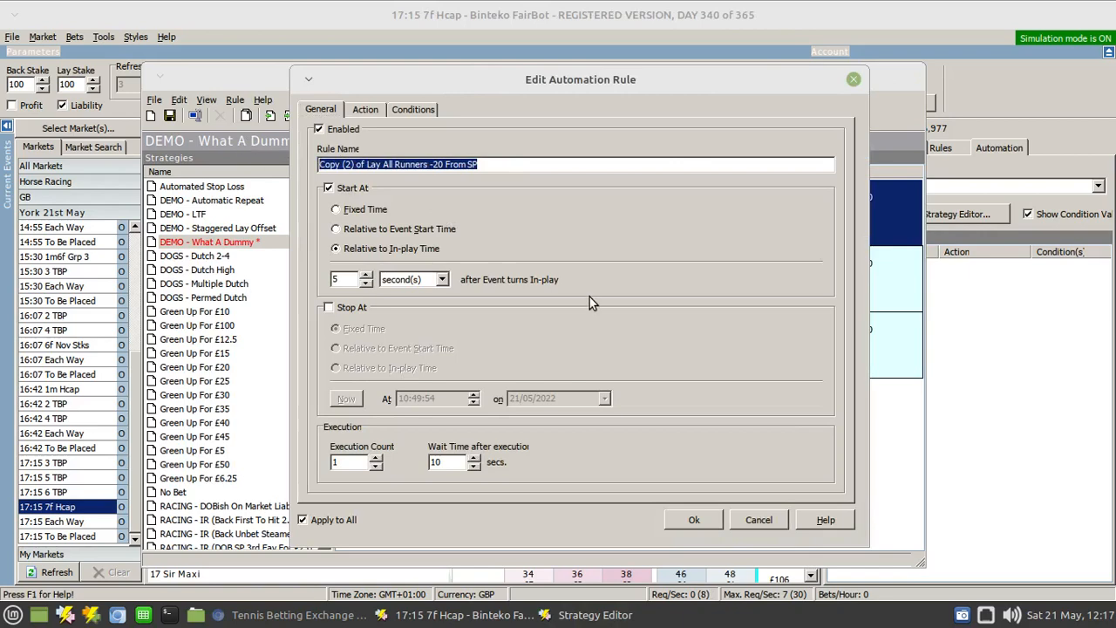
pyautogui.write('Check Conditions')
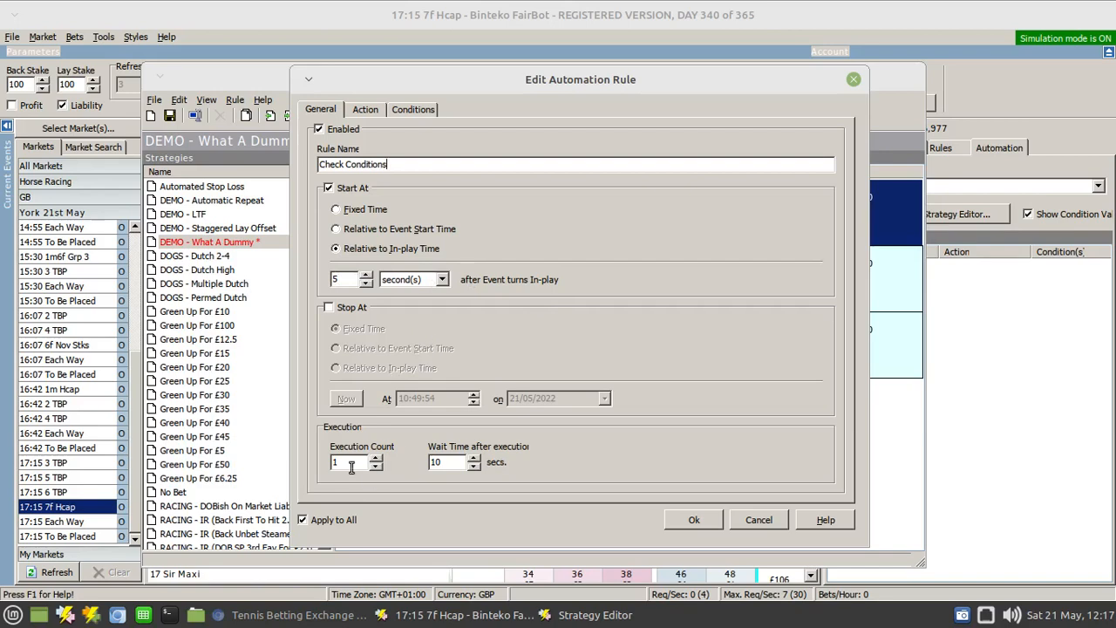
# Step: Set the rule's action to Dummy, check its conditions and save it despite the Apply to All warning
pyautogui.click(366, 110)
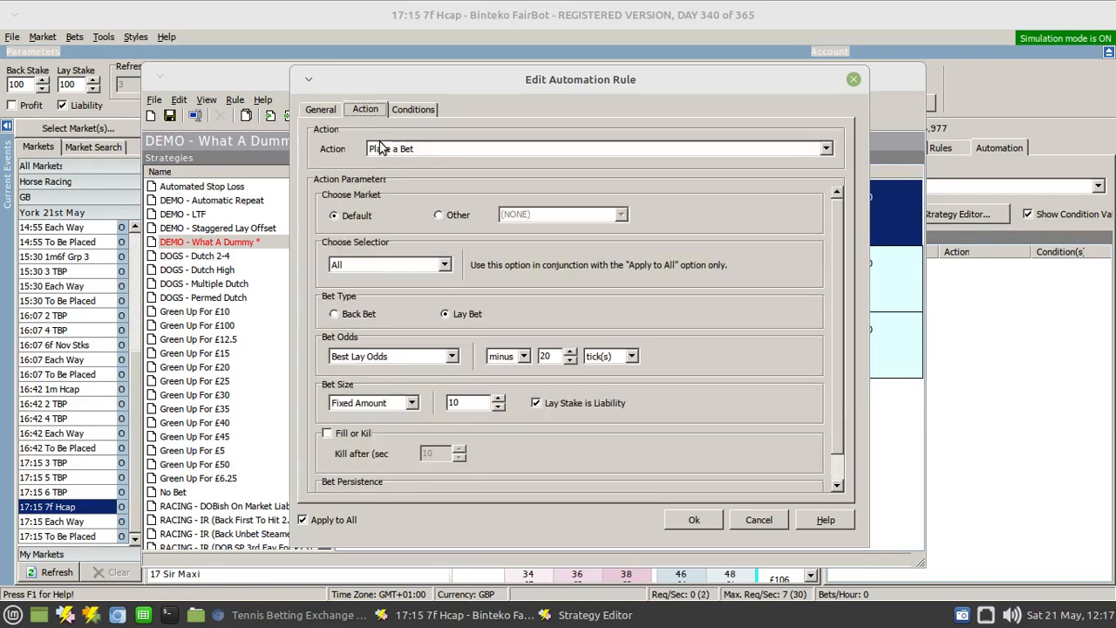
pyautogui.click(825, 152)
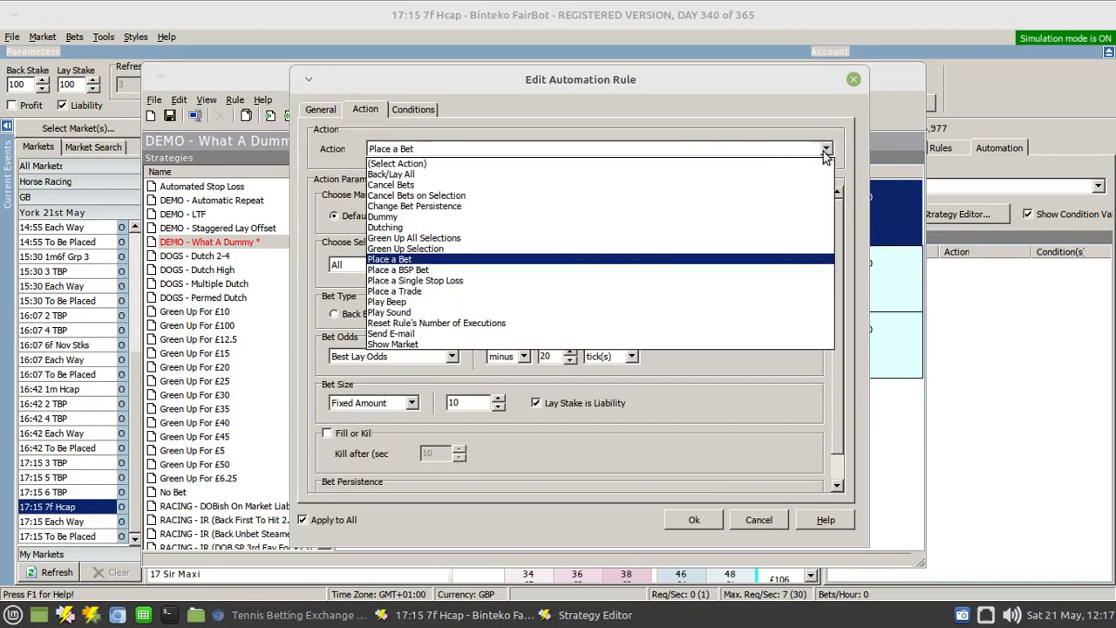
pyautogui.click(376, 217)
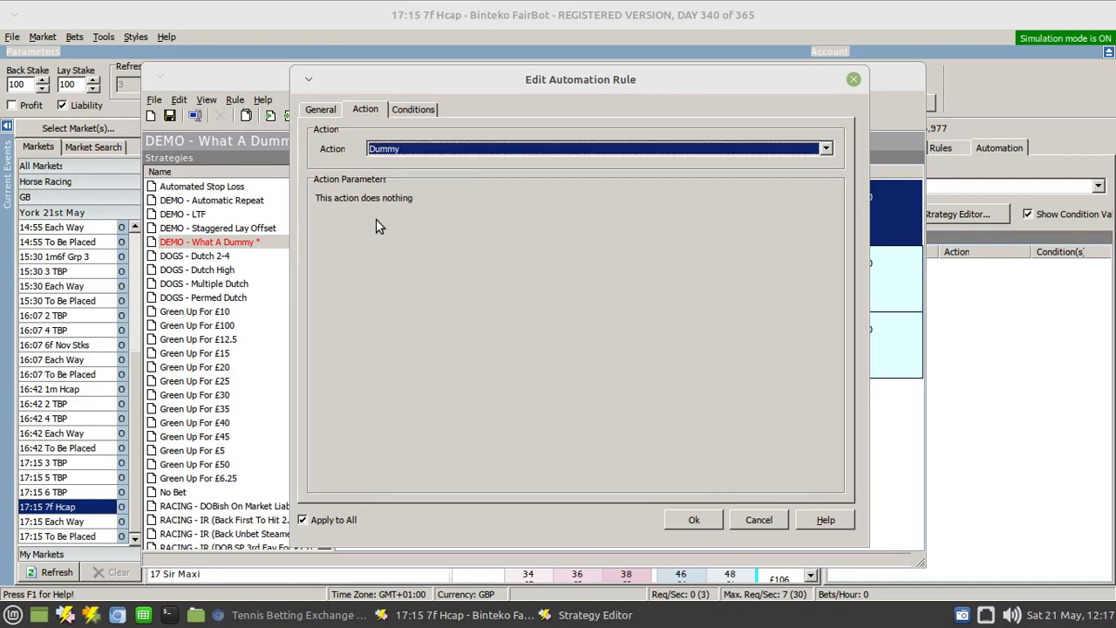
pyautogui.click(414, 109)
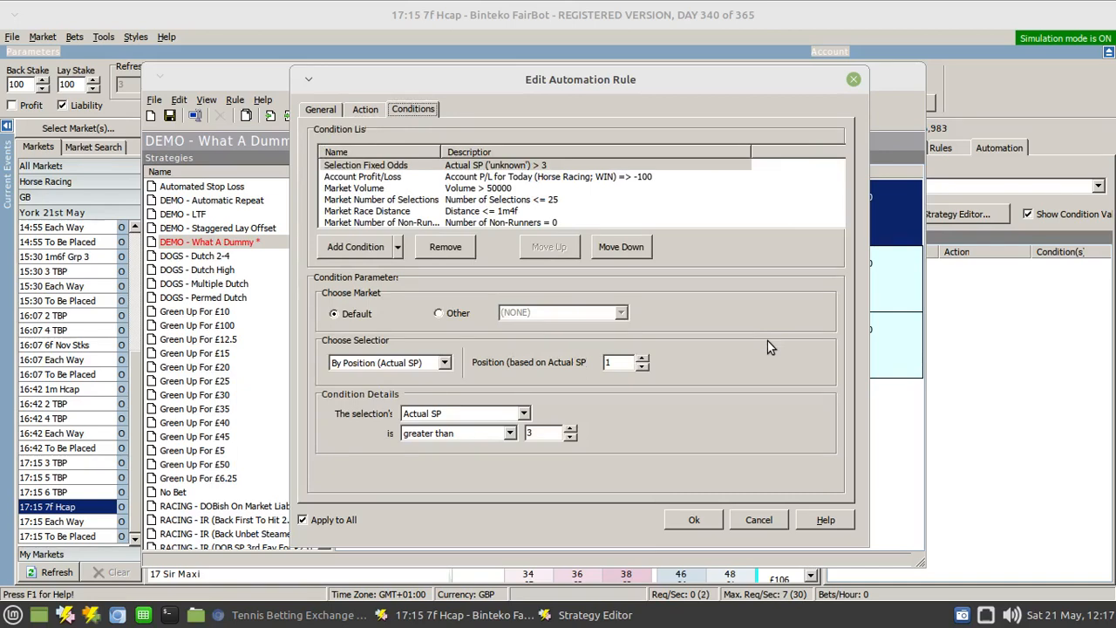
pyautogui.click(695, 520)
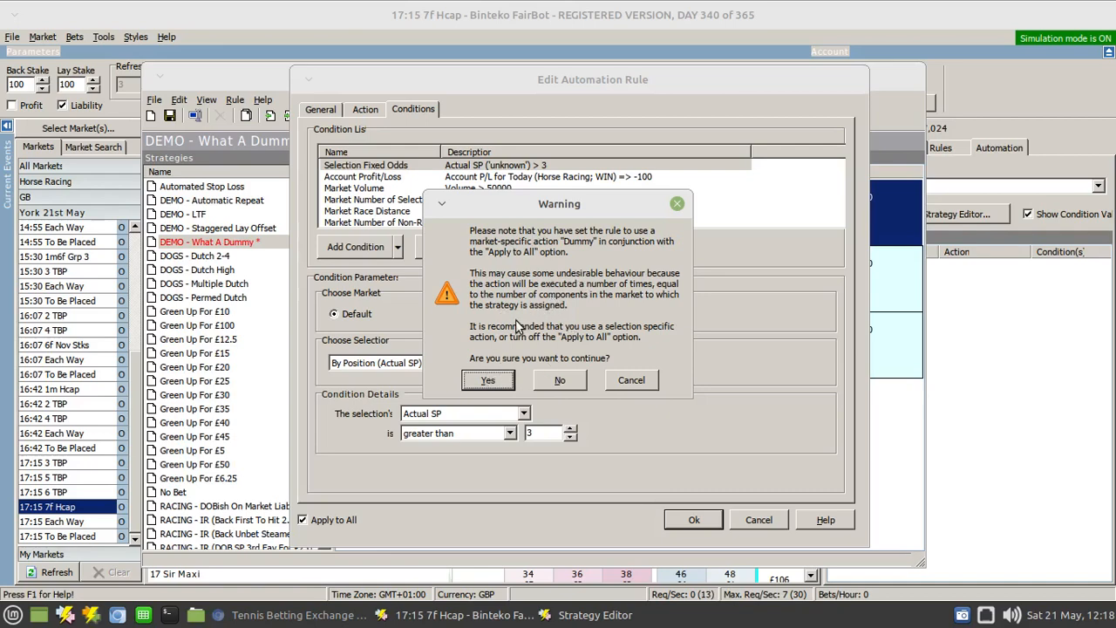
pyautogui.click(508, 382)
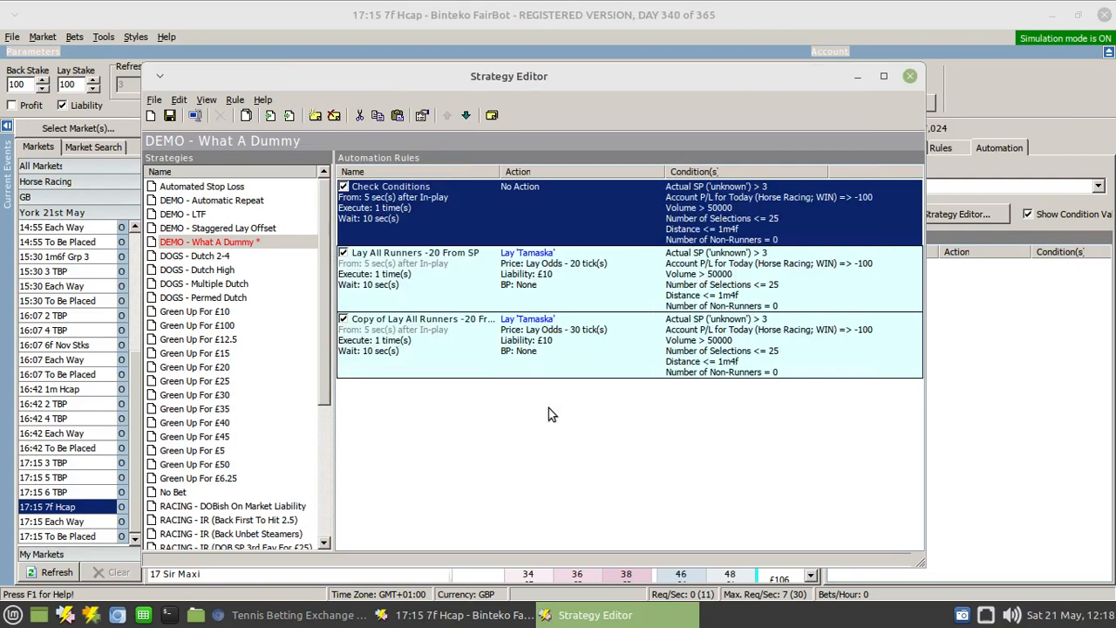
# Step: Turn off Apply to All for the "Check Conditions" rule, reviewing each of its conditions before saving it
pyautogui.rightClick(477, 216)
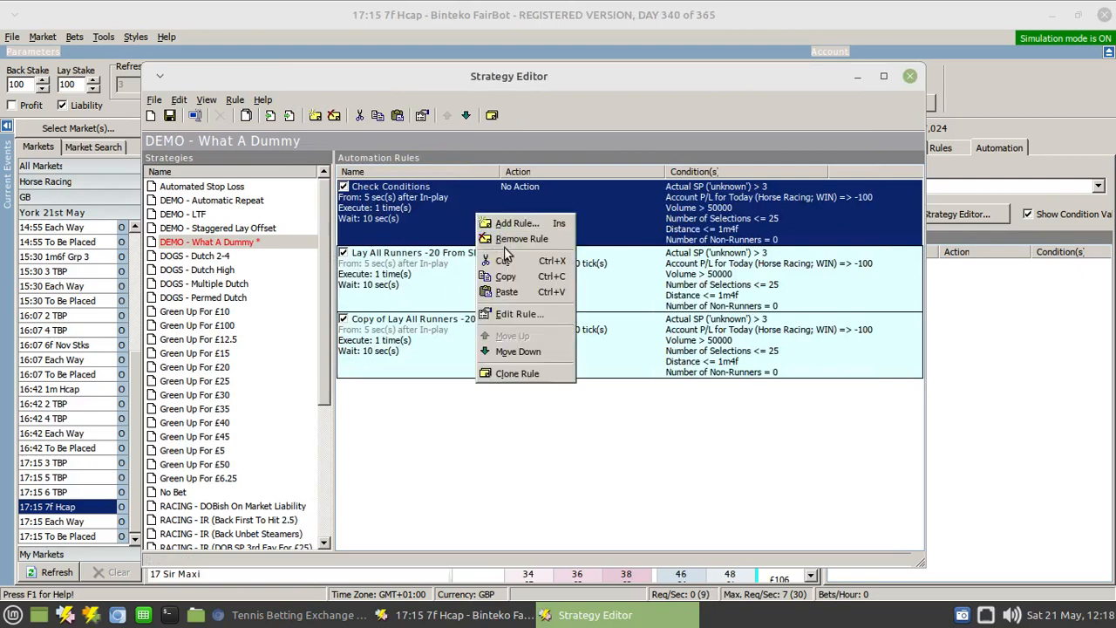
pyautogui.click(521, 314)
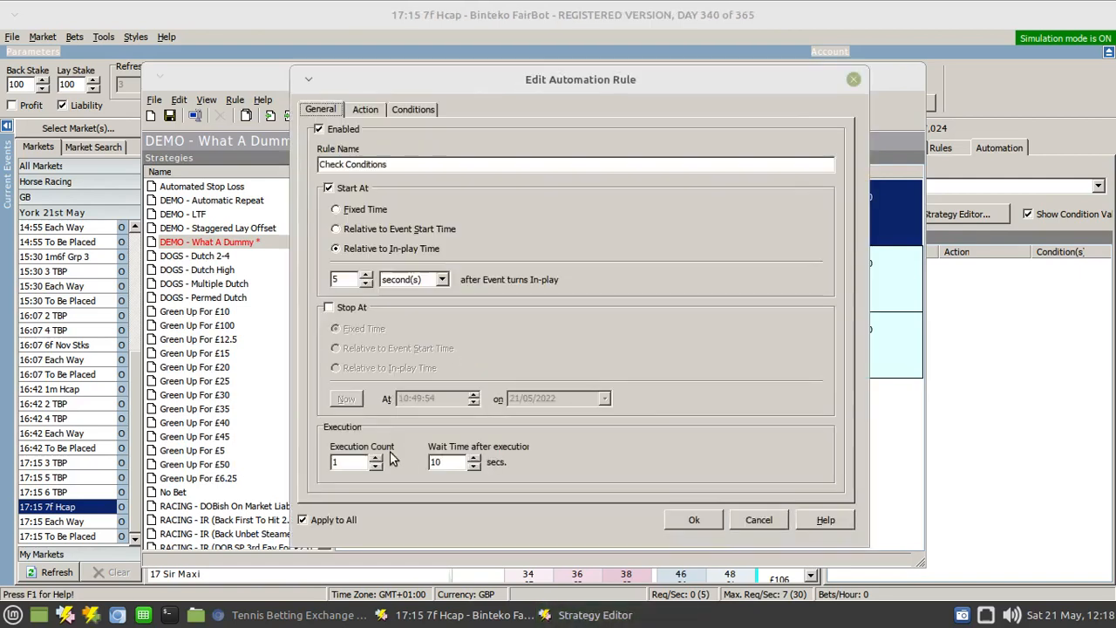
pyautogui.click(304, 520)
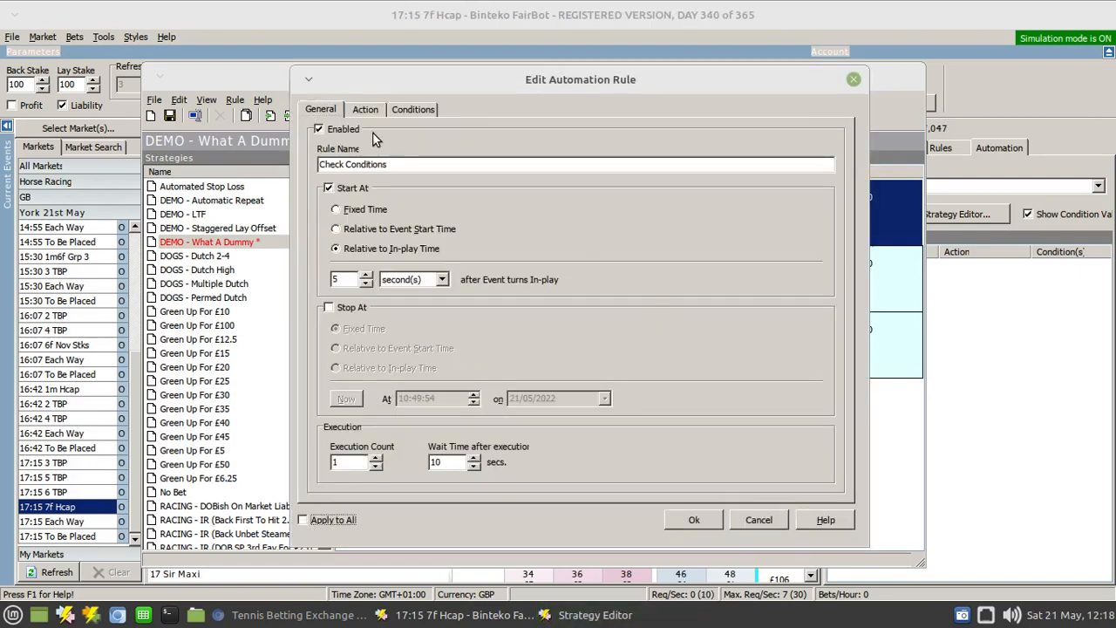
pyautogui.click(366, 110)
pyautogui.click(414, 110)
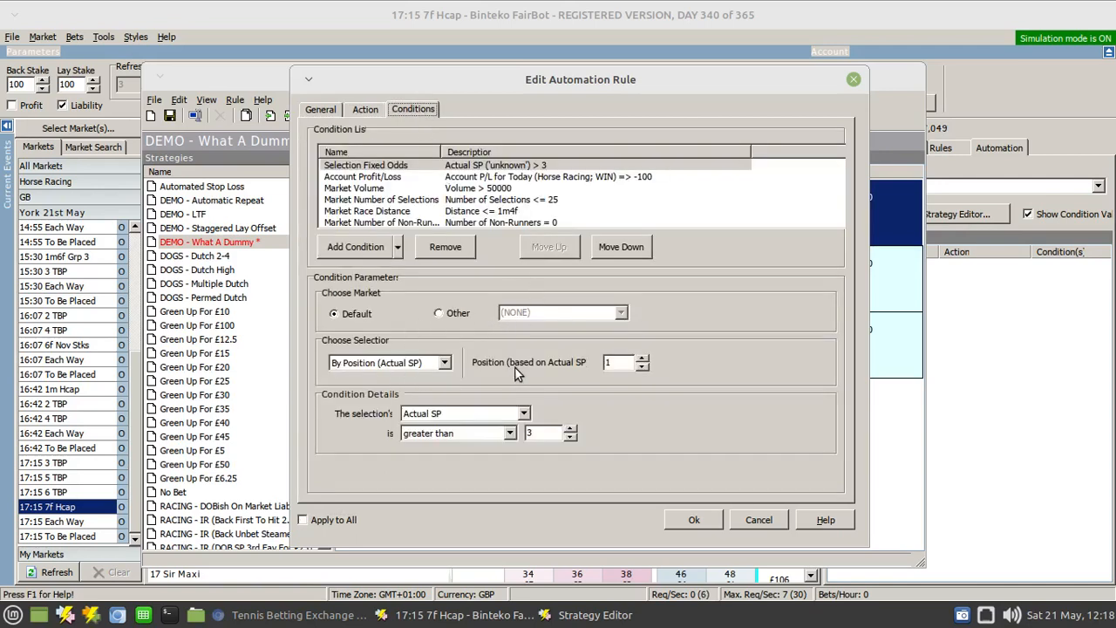
pyautogui.click(481, 179)
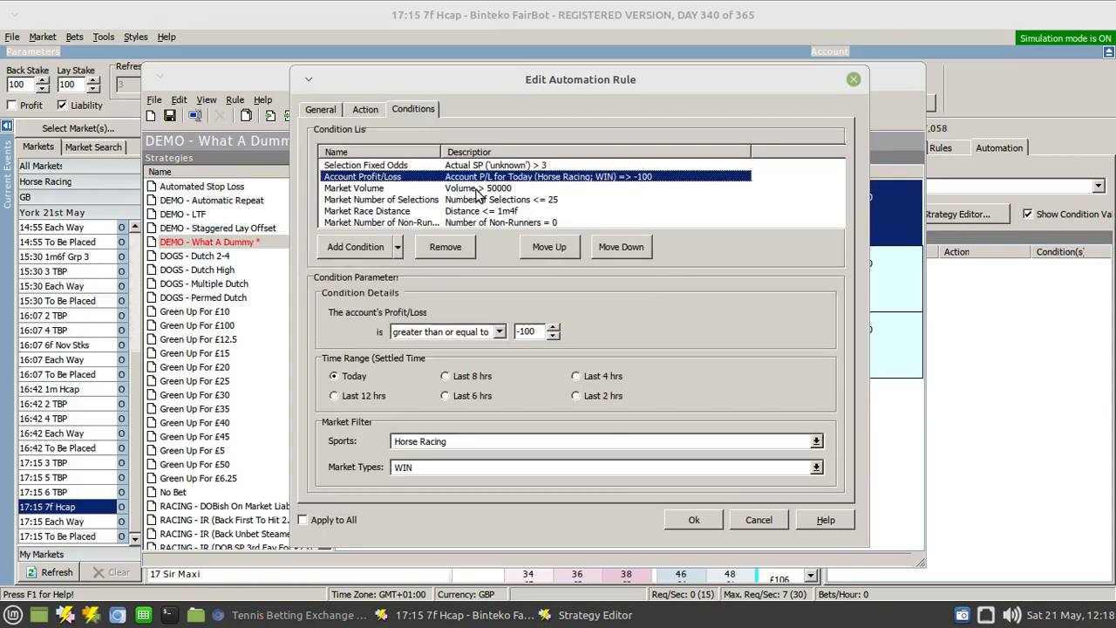
pyautogui.click(475, 188)
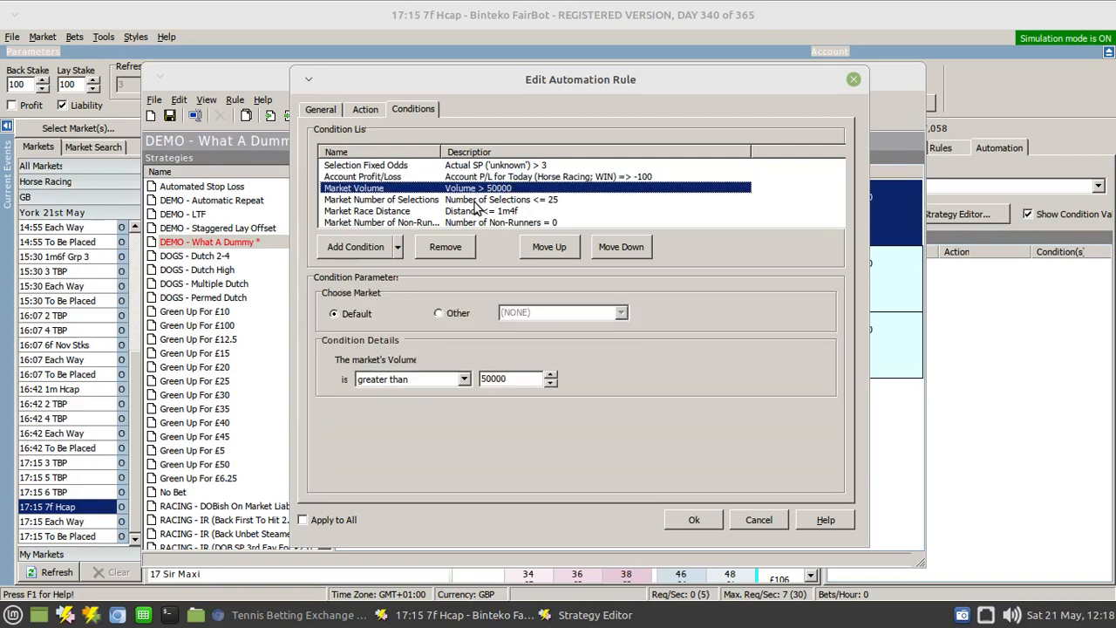
pyautogui.click(476, 200)
pyautogui.click(475, 212)
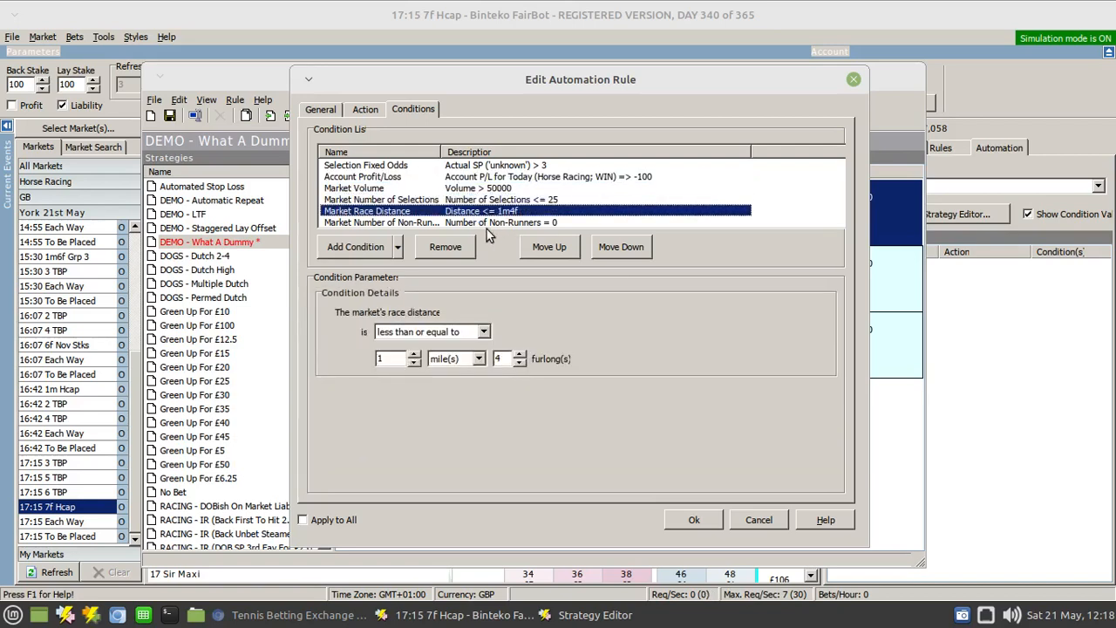
pyautogui.click(482, 223)
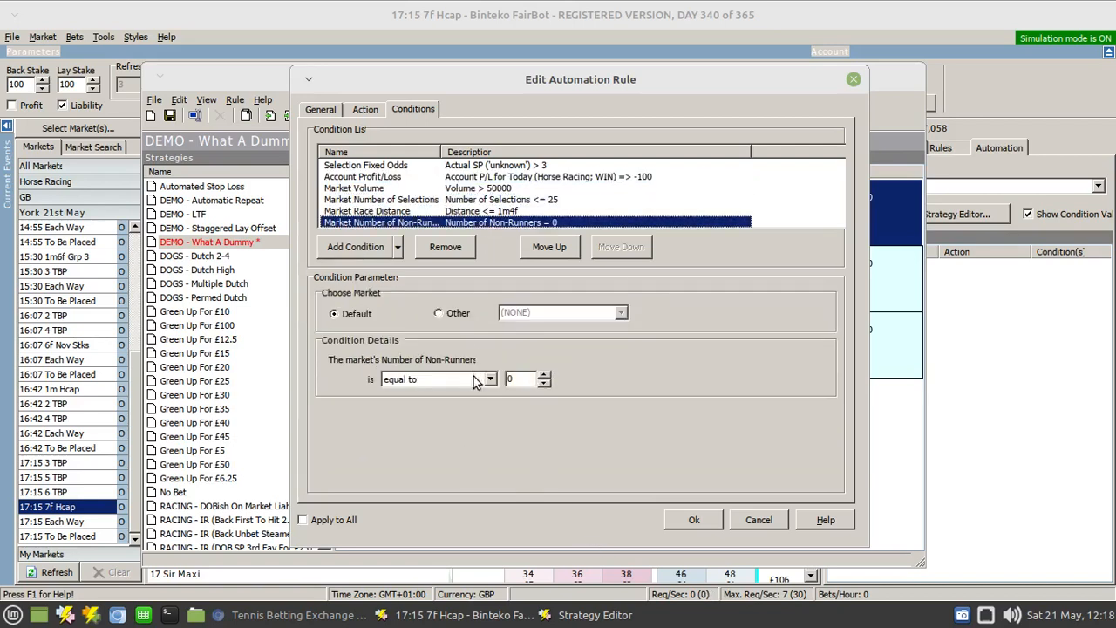
pyautogui.click(692, 520)
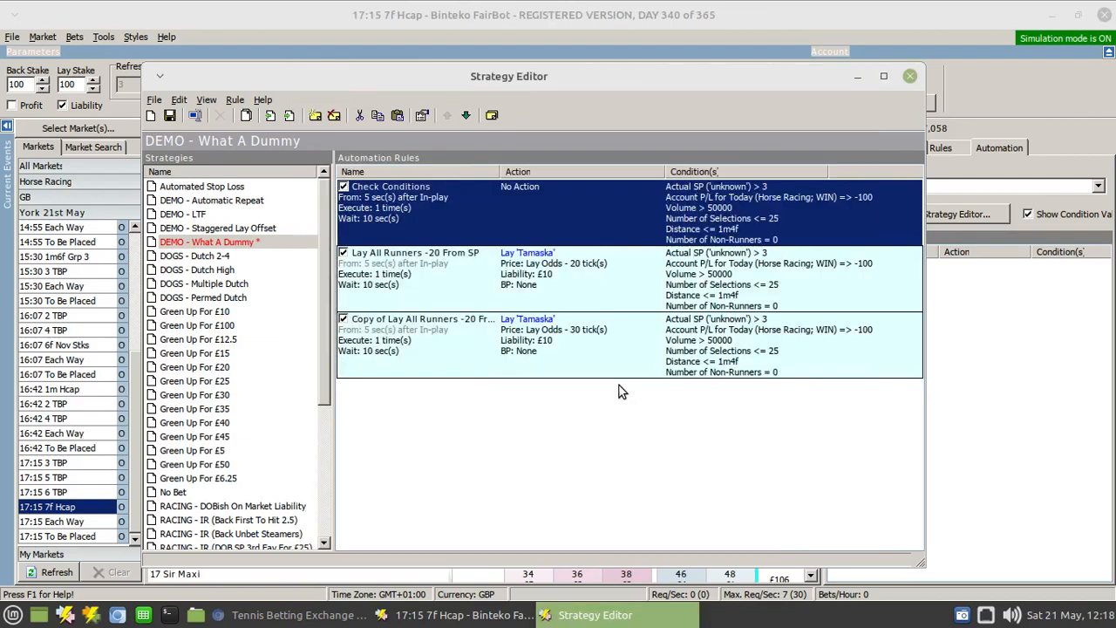
pyautogui.click(521, 478)
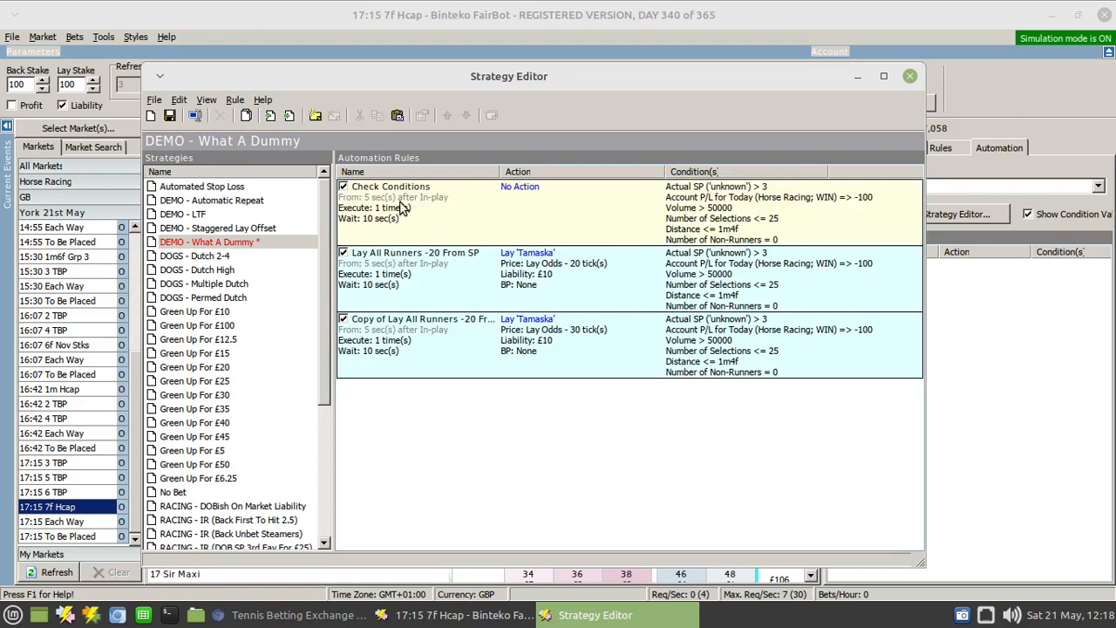
# Step: Remove all conditions from the "Lay All Runners -20 From SP" rule
pyautogui.rightClick(468, 281)
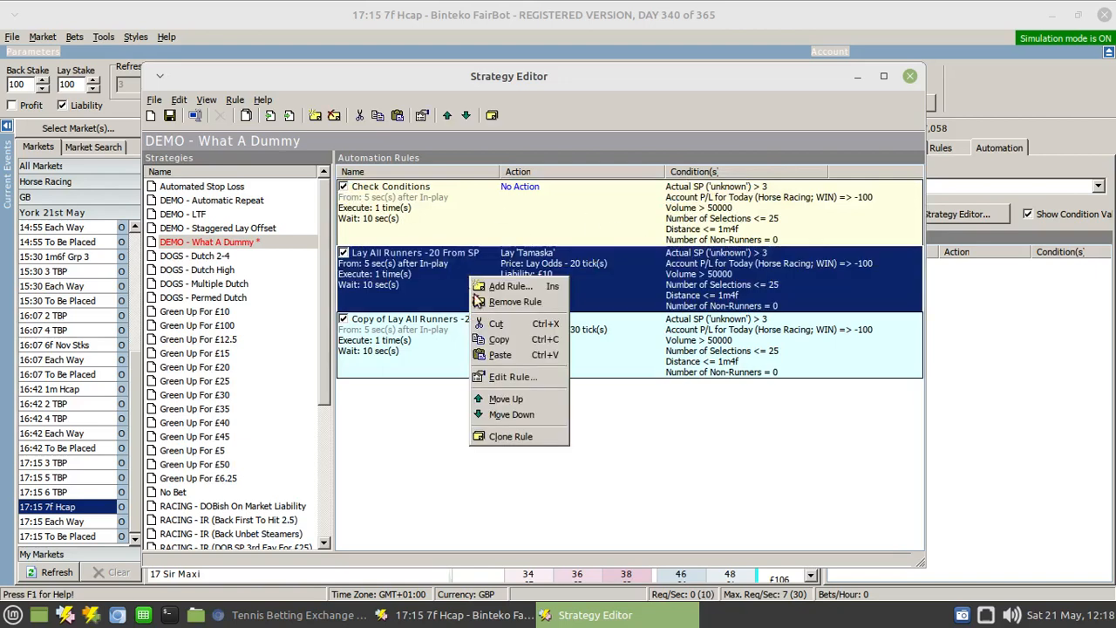
pyautogui.click(505, 378)
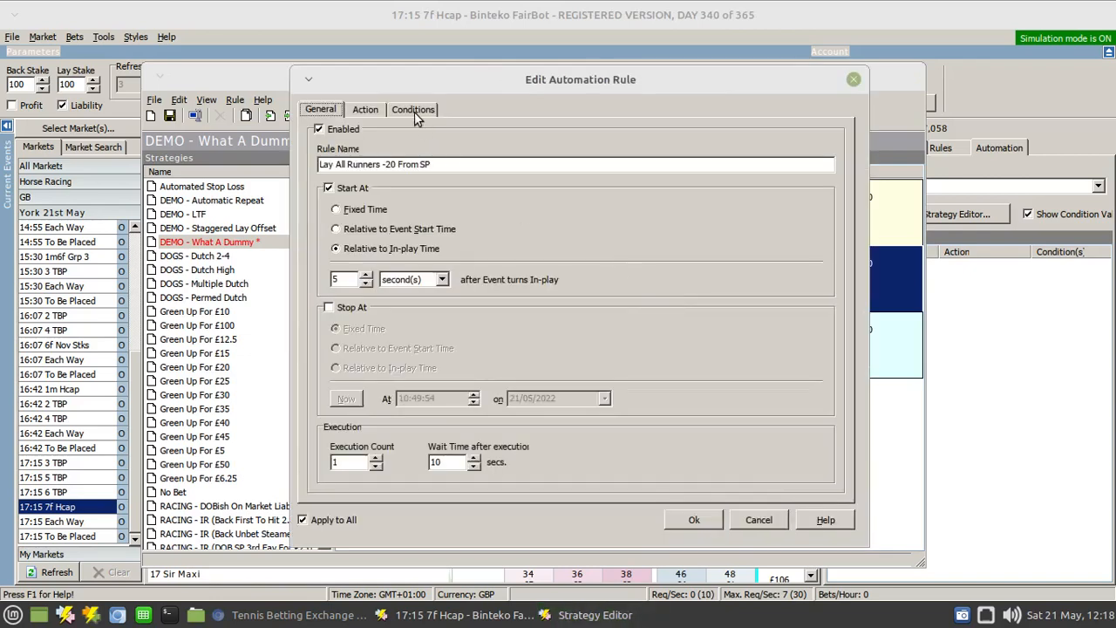
pyautogui.click(412, 109)
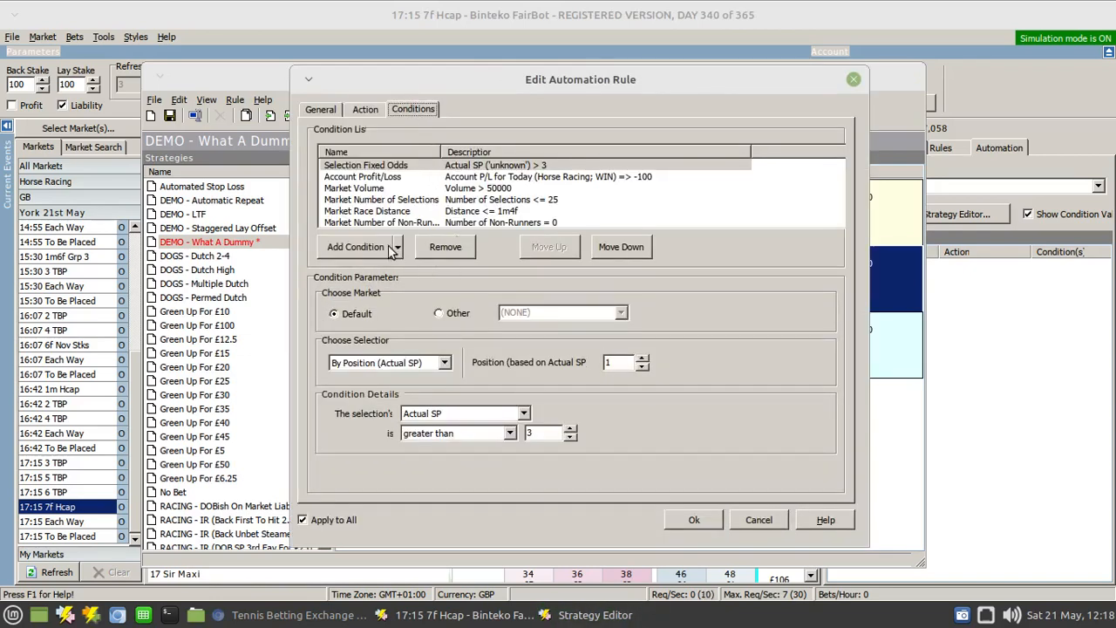
pyautogui.click(445, 247)
pyautogui.click(446, 248)
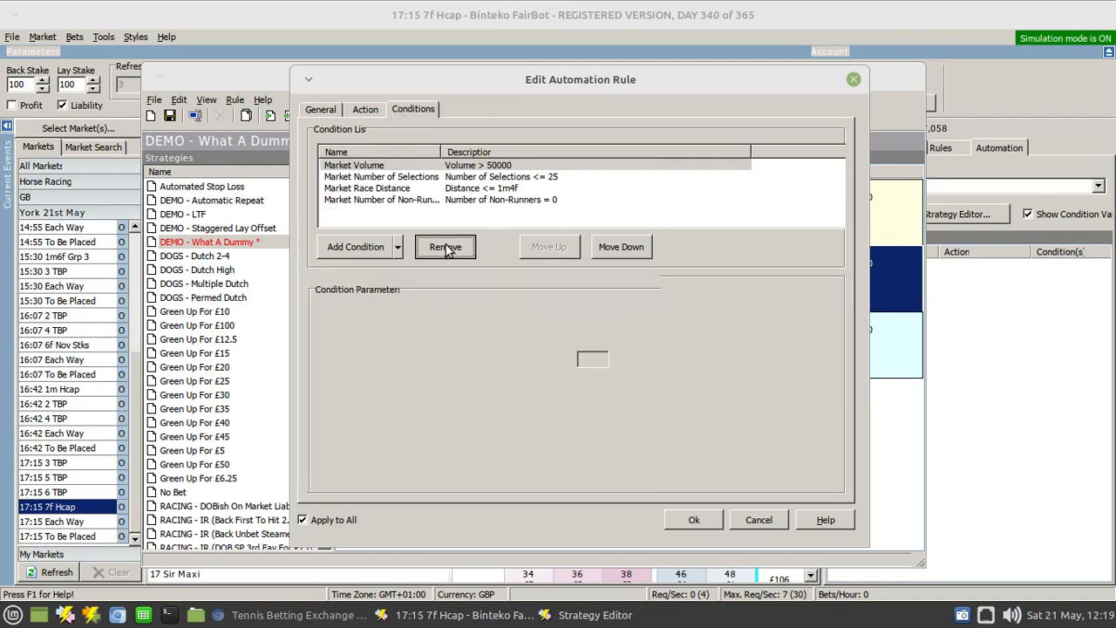
pyautogui.click(445, 247)
pyautogui.click(446, 248)
pyautogui.click(446, 248)
pyautogui.click(446, 248)
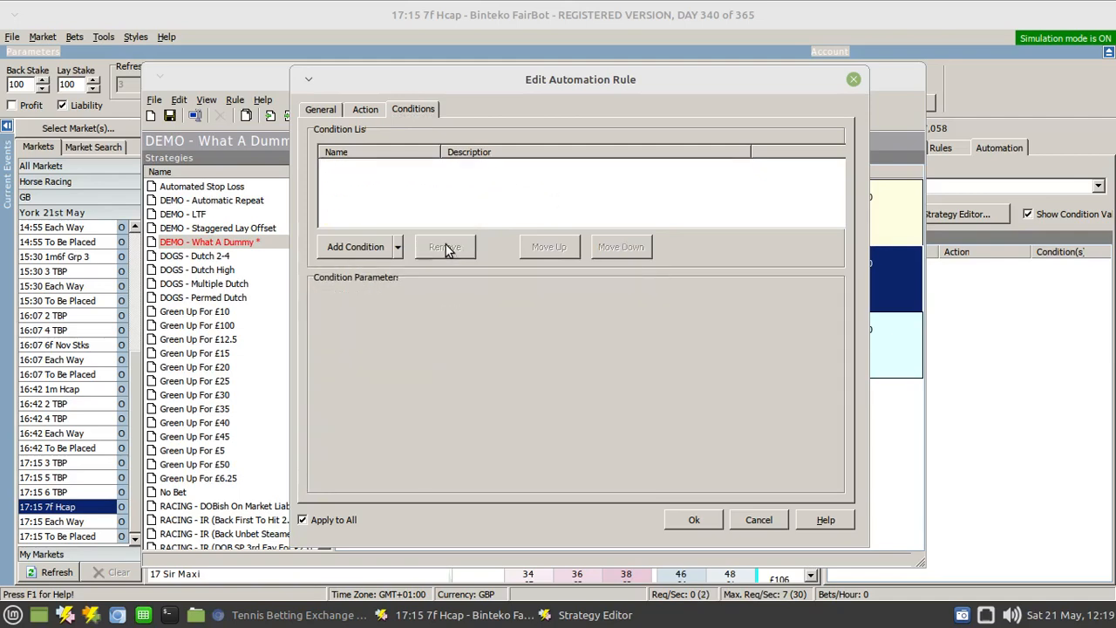
# Step: Add a Rule Number of Executions condition requiring "Check Conditions" to be equal to 1, and save the rule
pyautogui.click(397, 248)
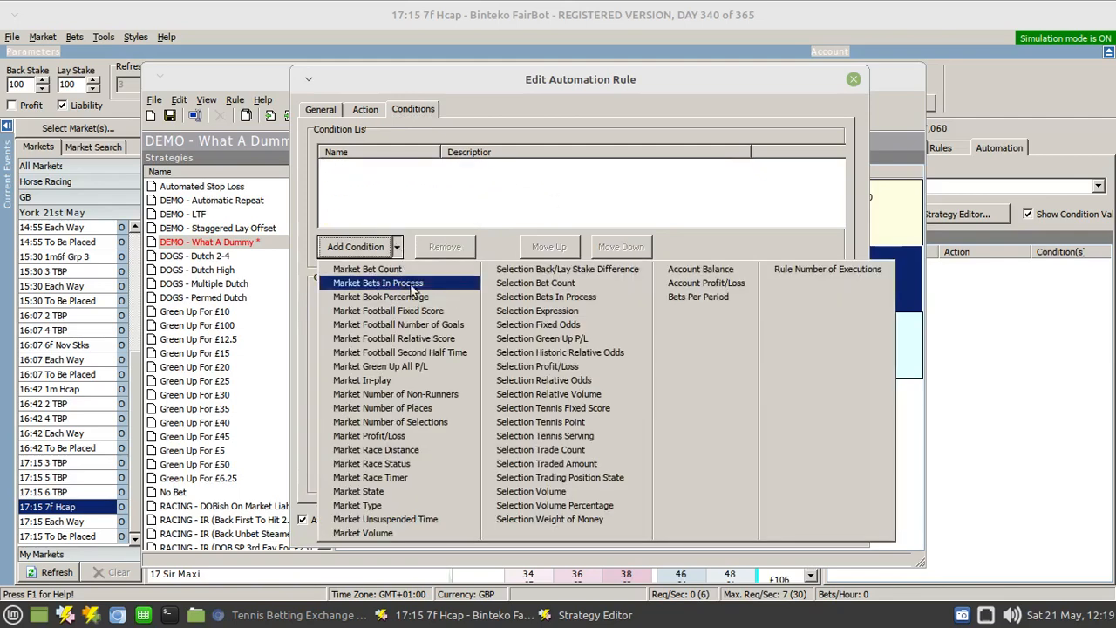
pyautogui.click(796, 272)
pyautogui.click(497, 314)
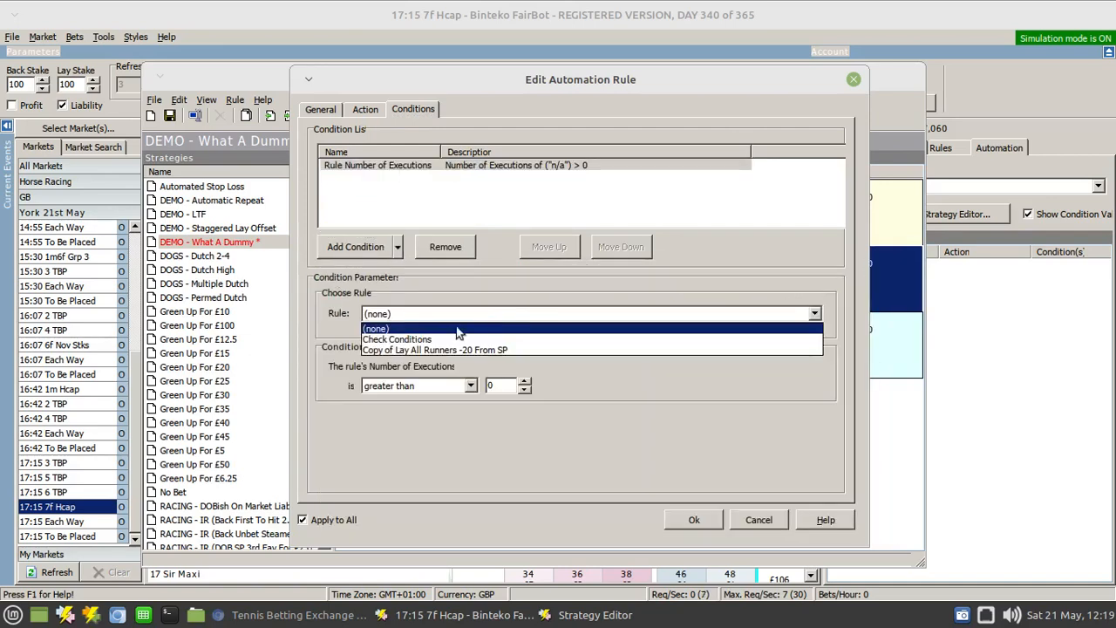
pyautogui.click(415, 339)
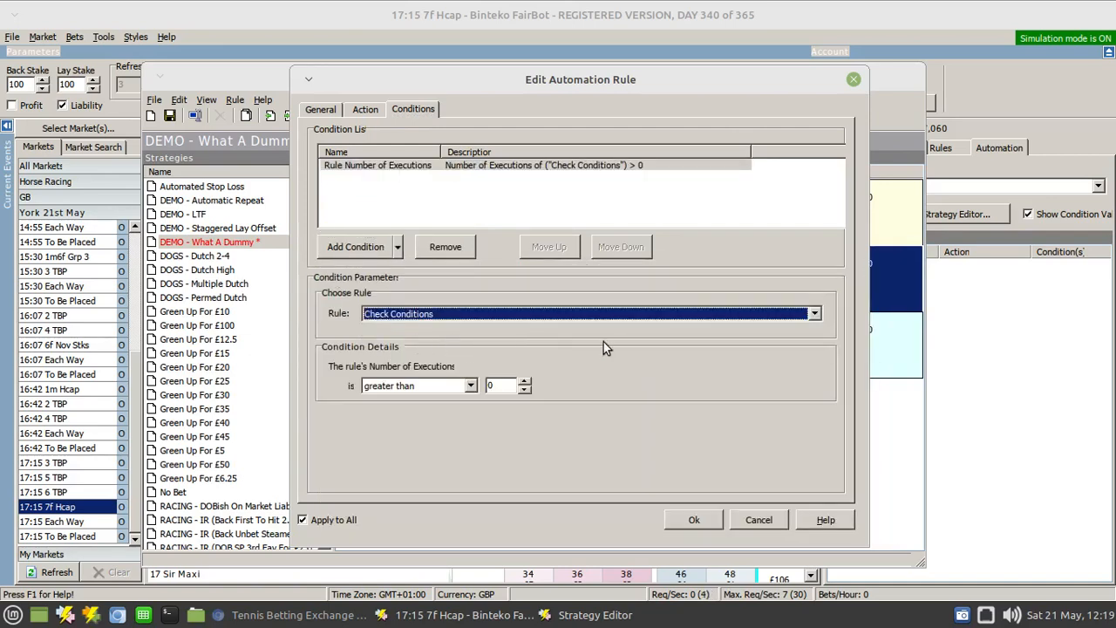
pyautogui.click(472, 389)
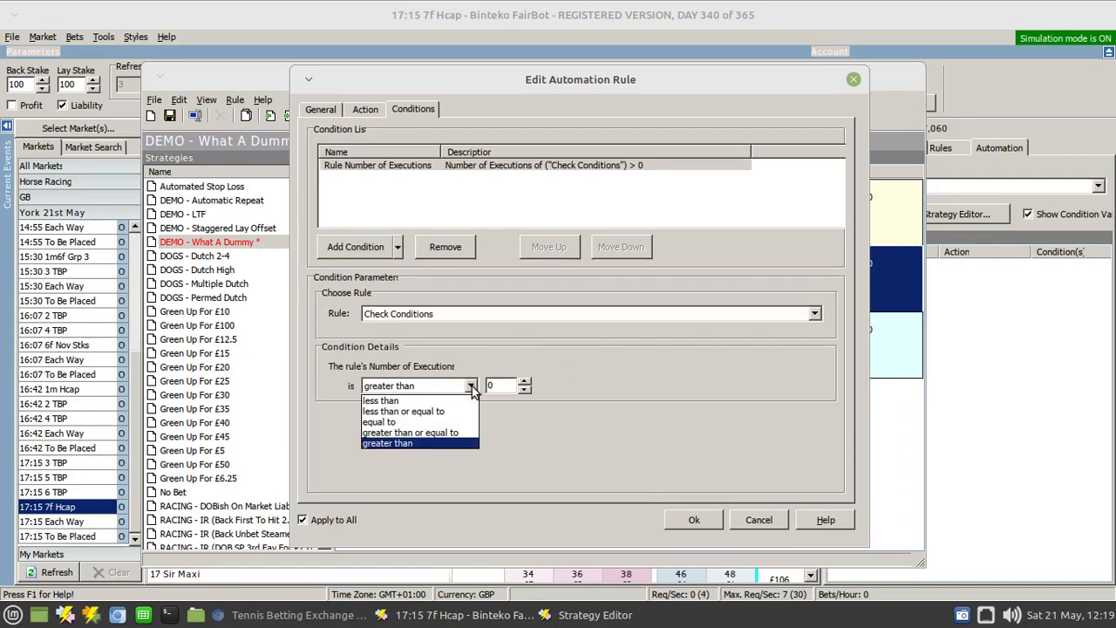
pyautogui.click(401, 424)
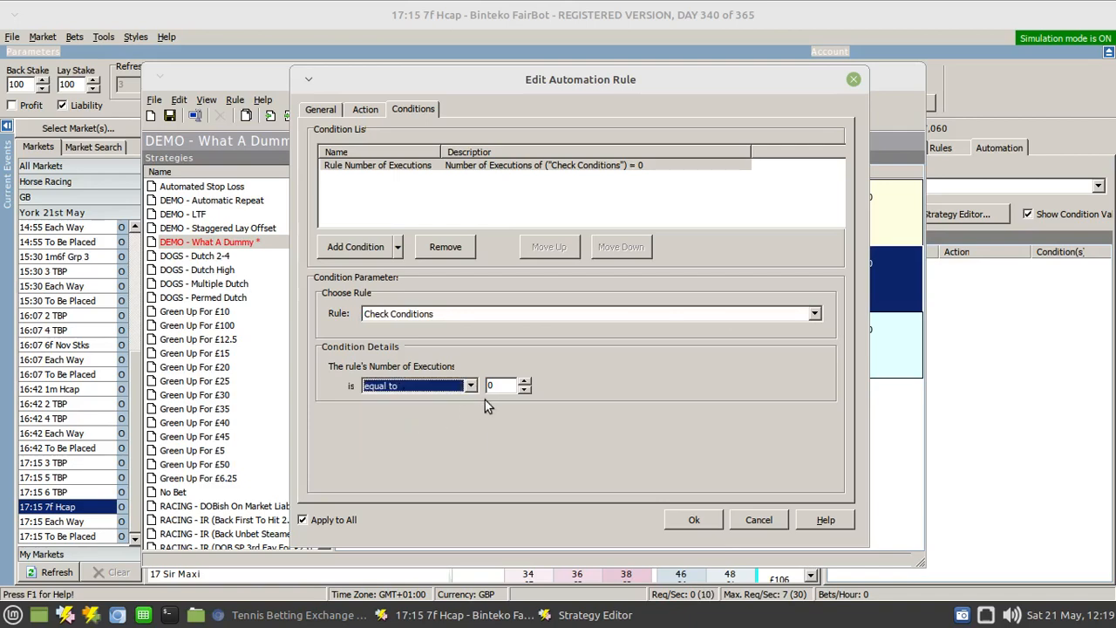
pyautogui.click(525, 382)
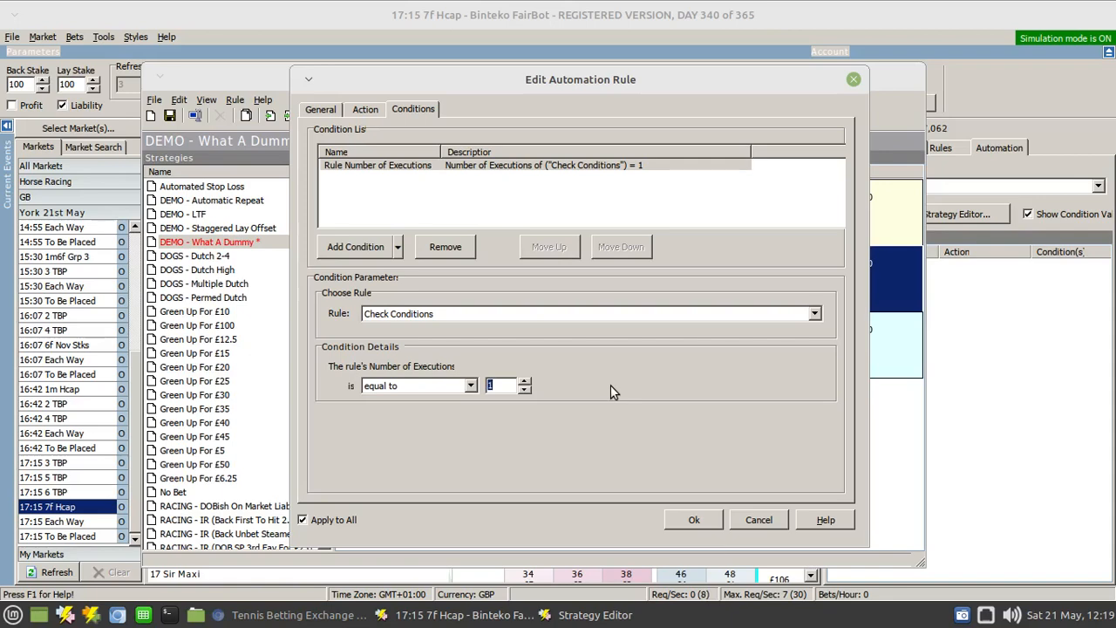
pyautogui.click(695, 520)
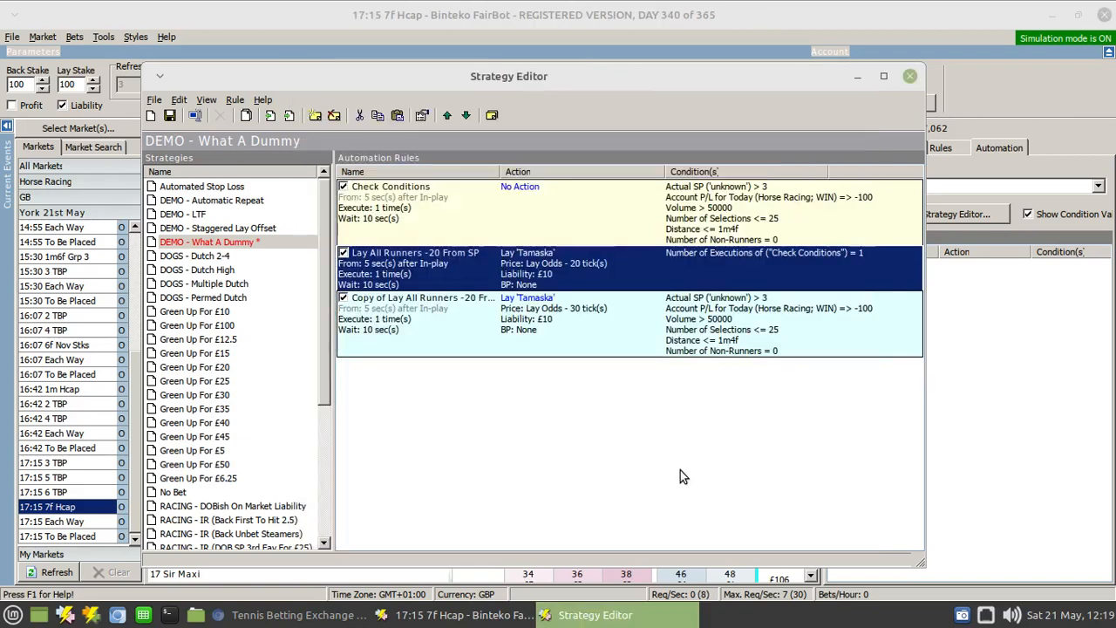
# Step: Remove all conditions from the "Copy of Lay All Runners -20 From SP" rule
pyautogui.rightClick(611, 316)
pyautogui.click(632, 416)
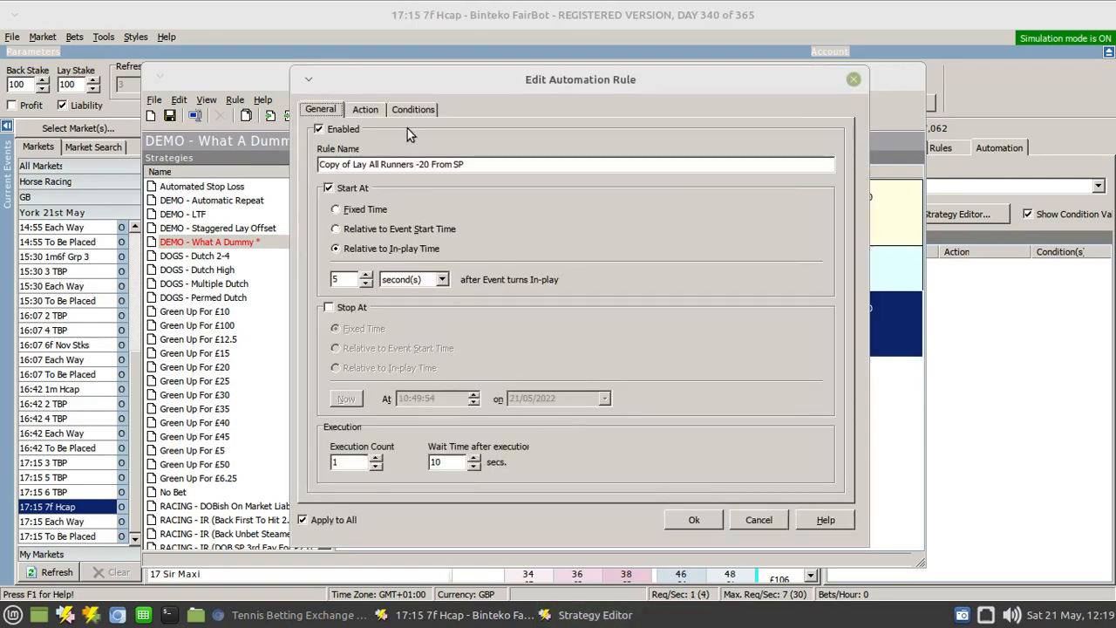
pyautogui.click(402, 111)
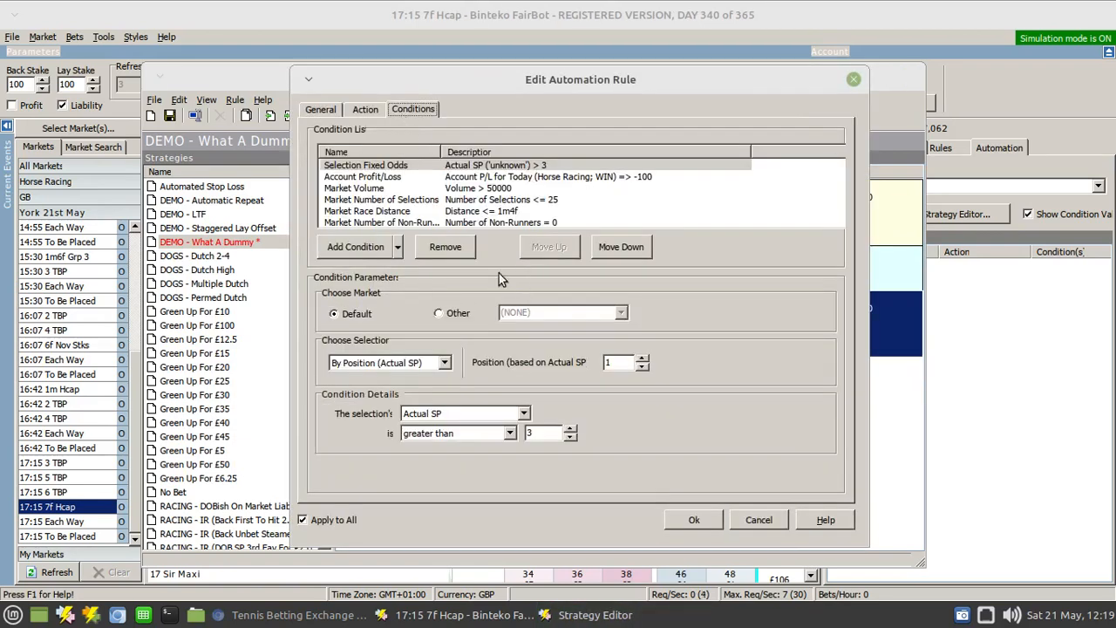
pyautogui.click(445, 247)
pyautogui.click(444, 247)
pyautogui.click(445, 247)
pyautogui.click(445, 247)
pyautogui.click(445, 247)
pyautogui.click(445, 247)
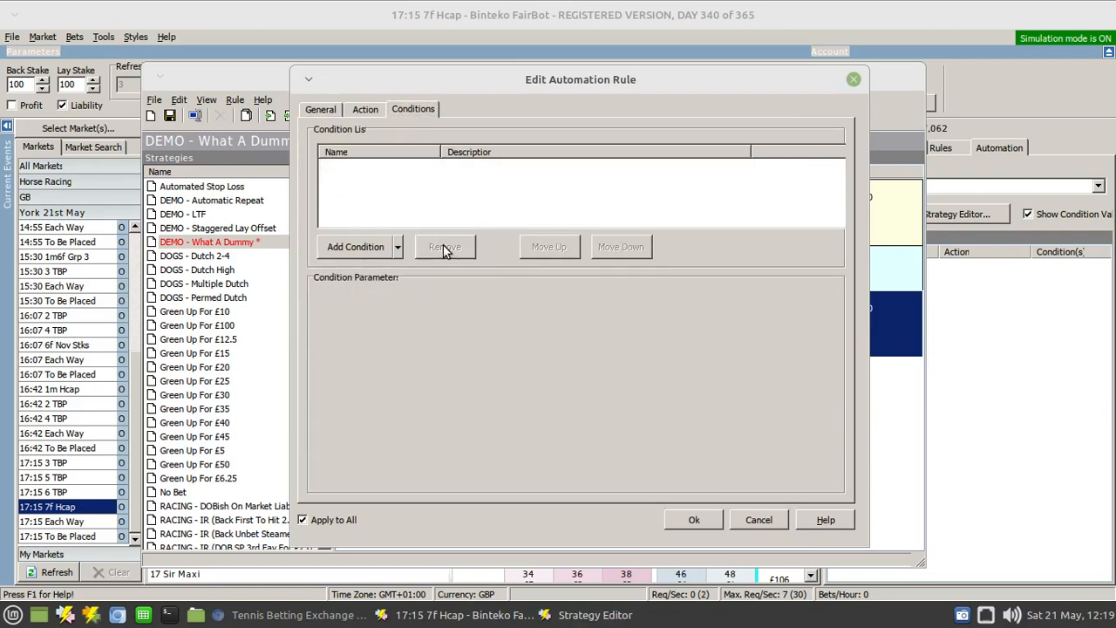
# Step: Give the "Copy of Lay All Runners -20 From SP" rule a Rule Number of Executions condition with "Check Conditions" equal to 1, and save the rule
pyautogui.click(397, 247)
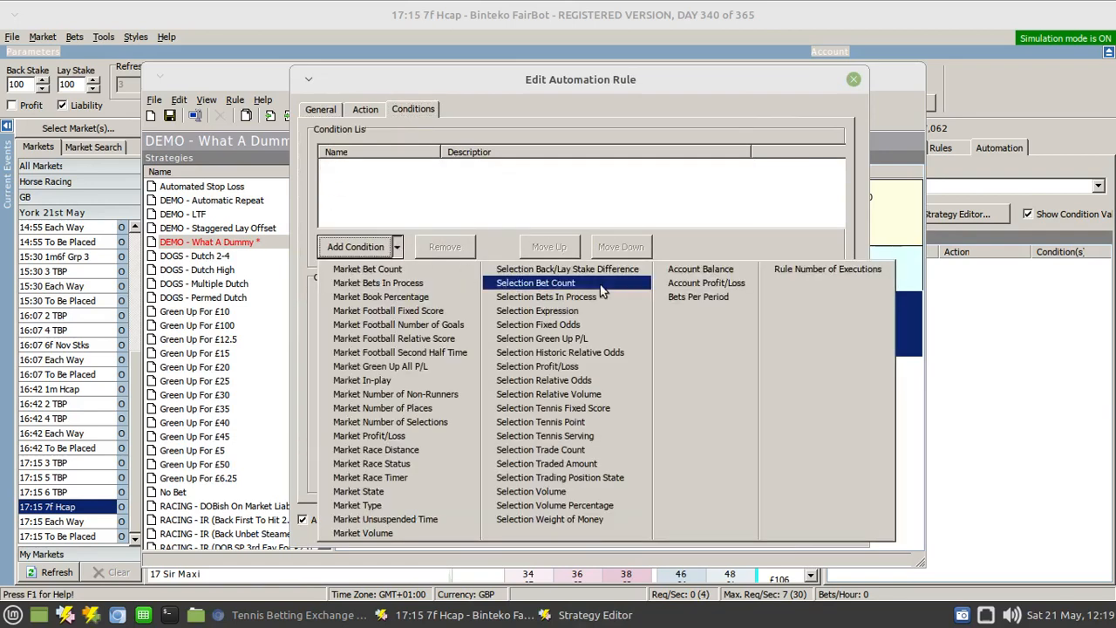
pyautogui.click(792, 271)
pyautogui.click(471, 313)
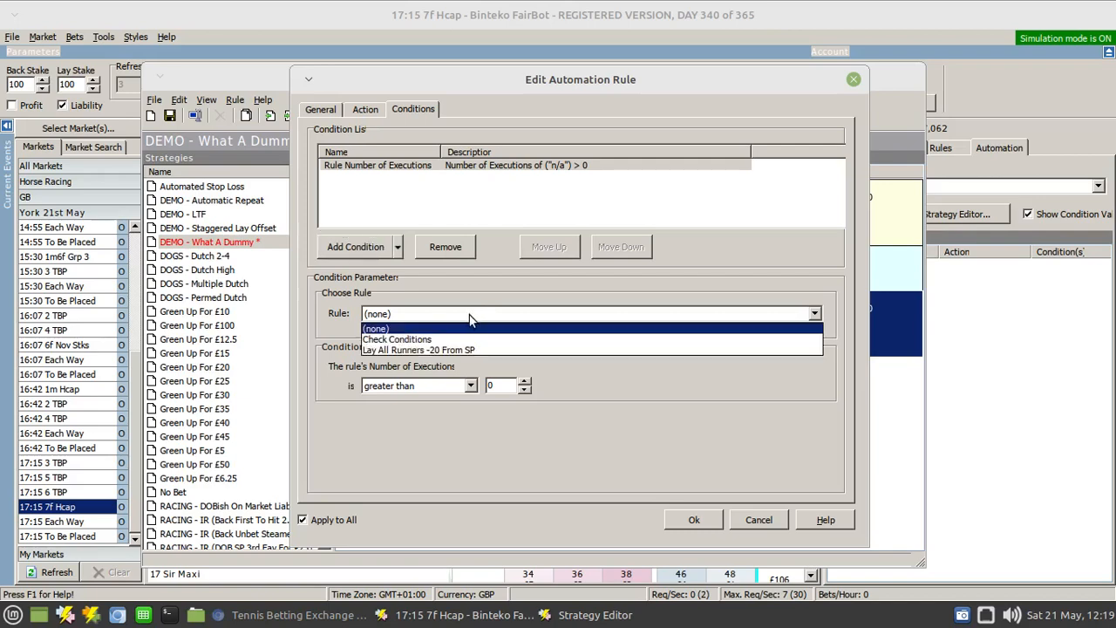
pyautogui.click(663, 329)
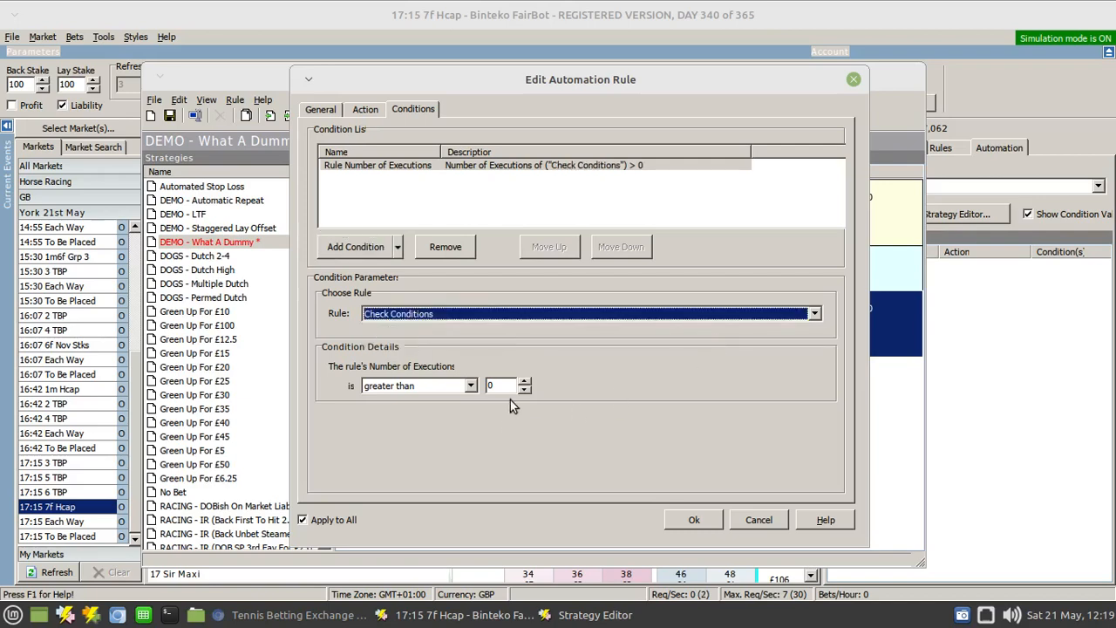
pyautogui.click(472, 386)
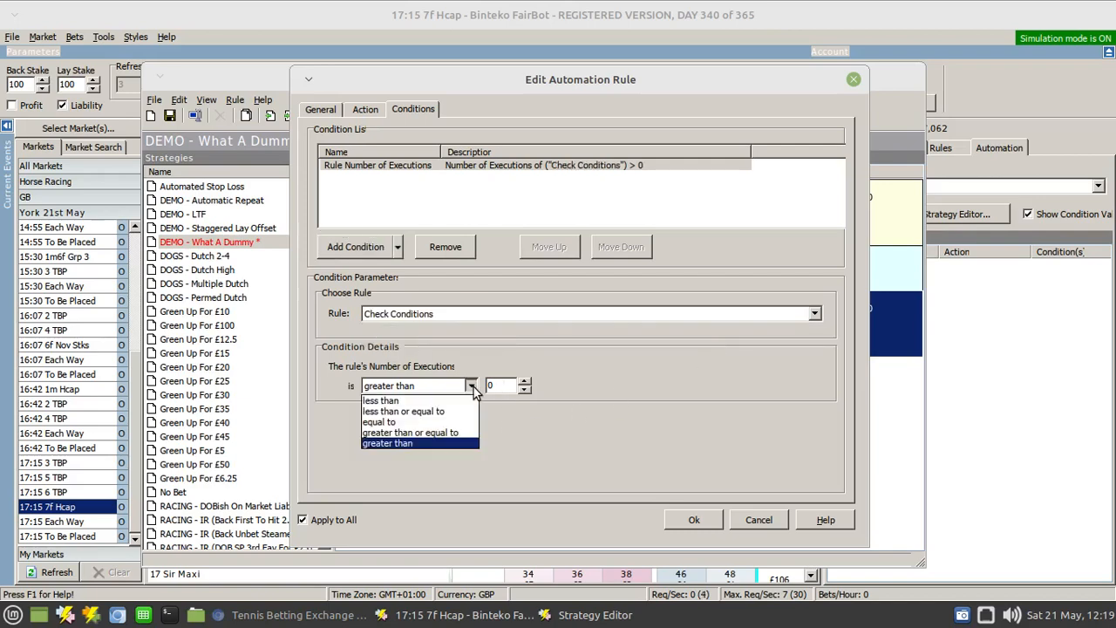
pyautogui.click(403, 422)
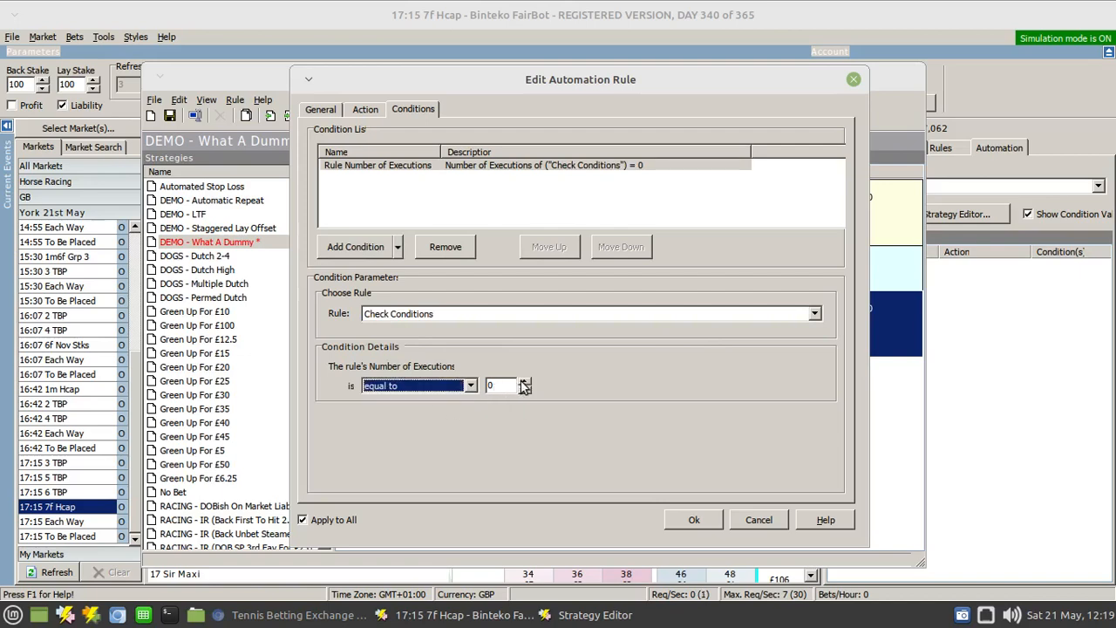
pyautogui.click(524, 382)
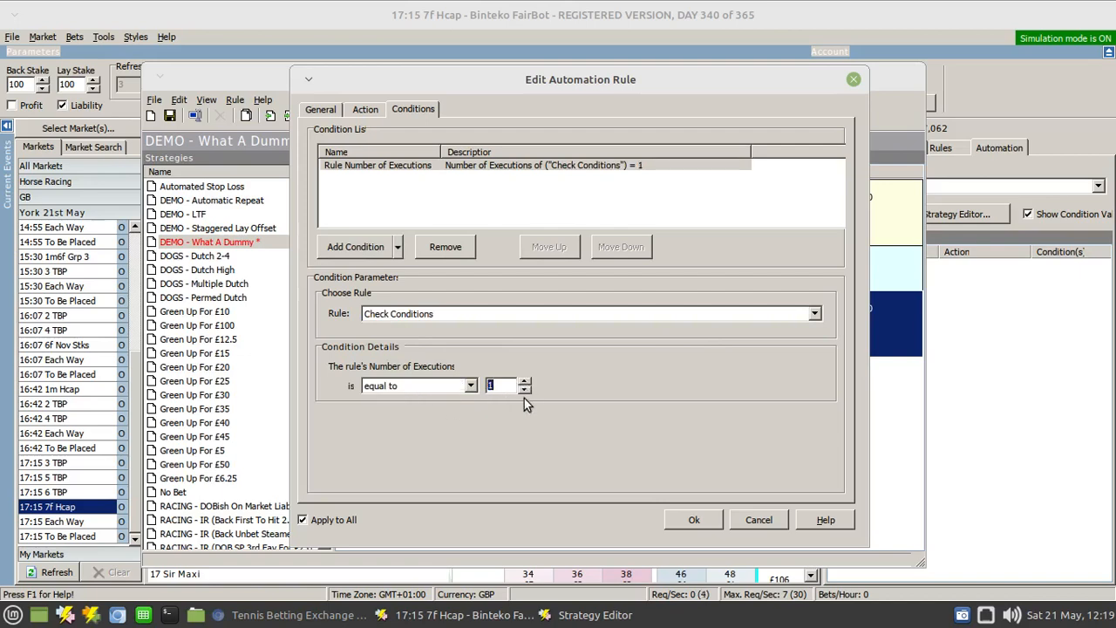
pyautogui.click(694, 521)
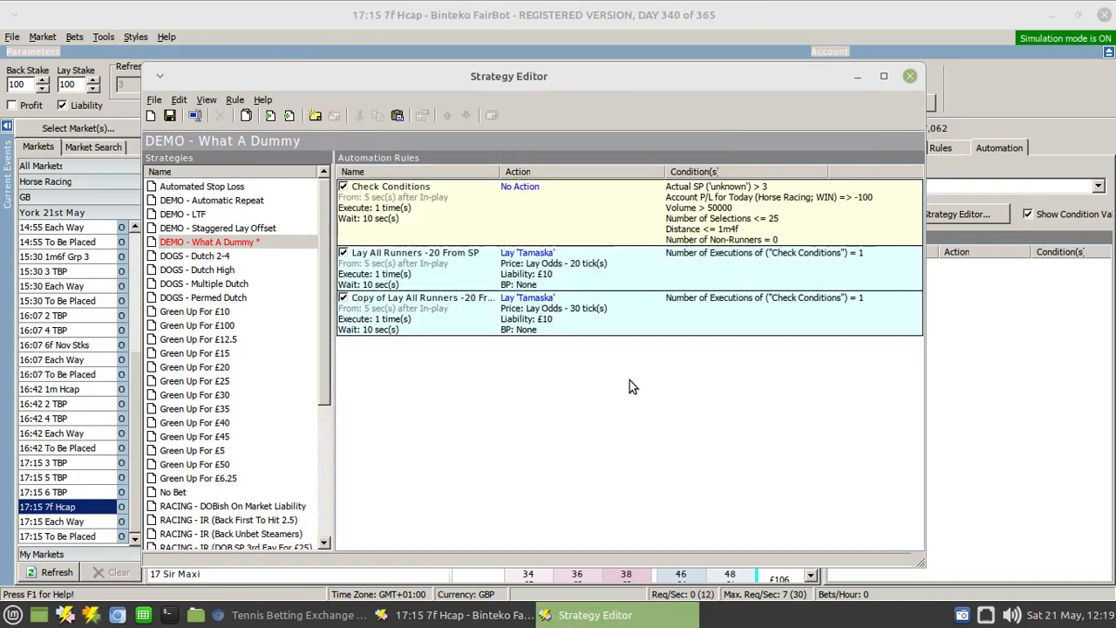
# Step: Set the "Lay All Runners -20 From SP" rule to start 8 seconds after the event turns in-play, and save the rule
pyautogui.rightClick(387, 273)
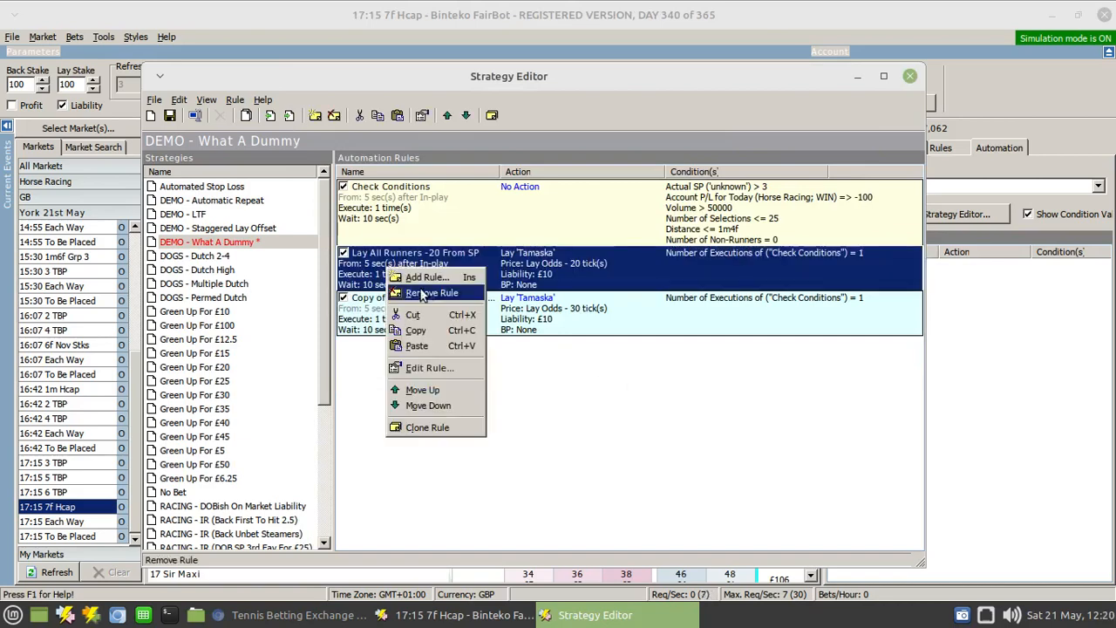
pyautogui.click(429, 368)
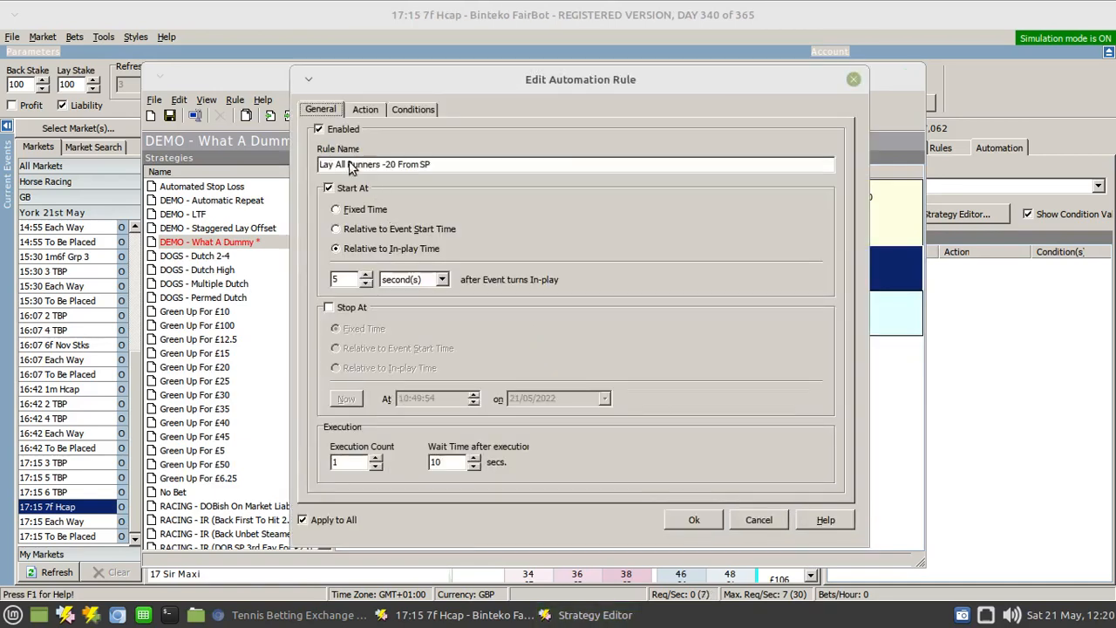
pyautogui.click(365, 275)
pyautogui.click(366, 274)
pyautogui.click(365, 274)
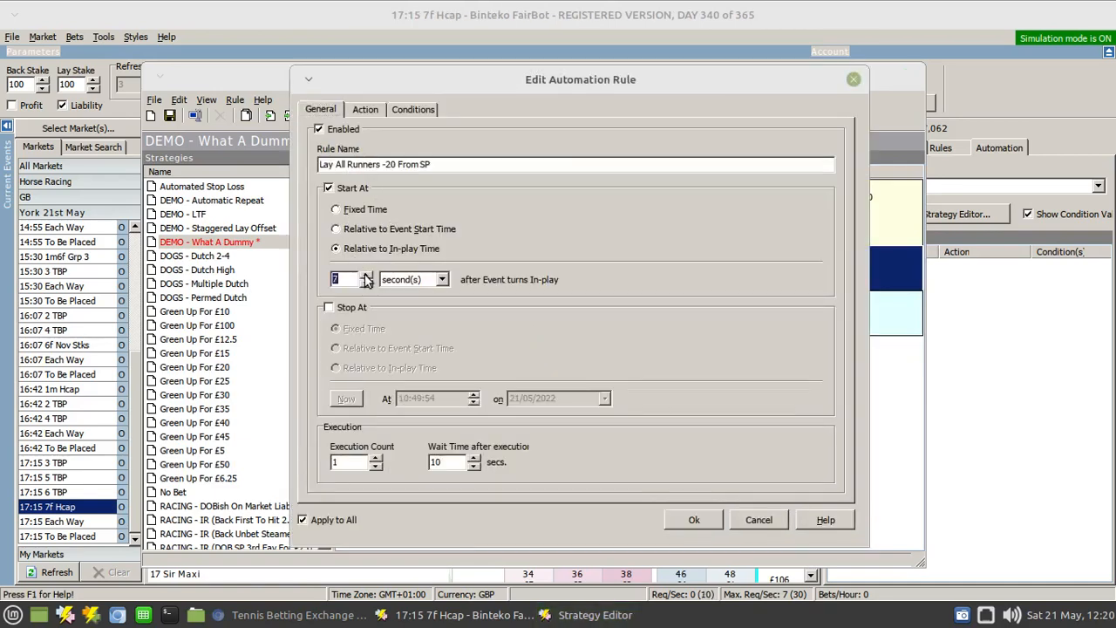
pyautogui.click(694, 520)
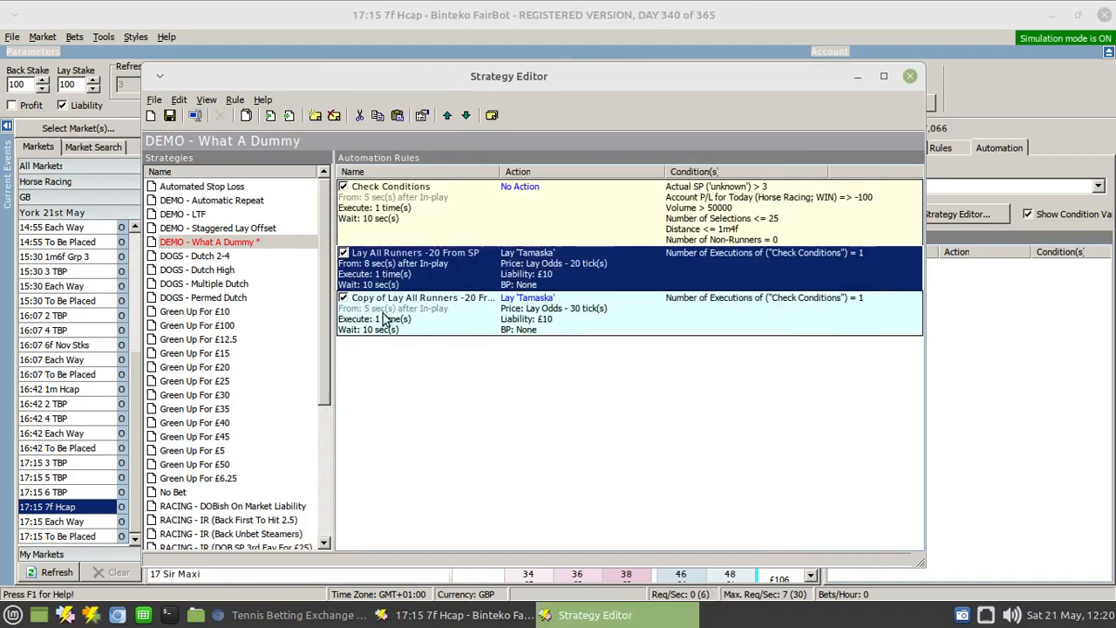
# Step: Set the "Copy of Lay All Runners -20 From SP" rule to start 8 seconds after the event turns in-play, and save the strategy
pyautogui.rightClick(386, 318)
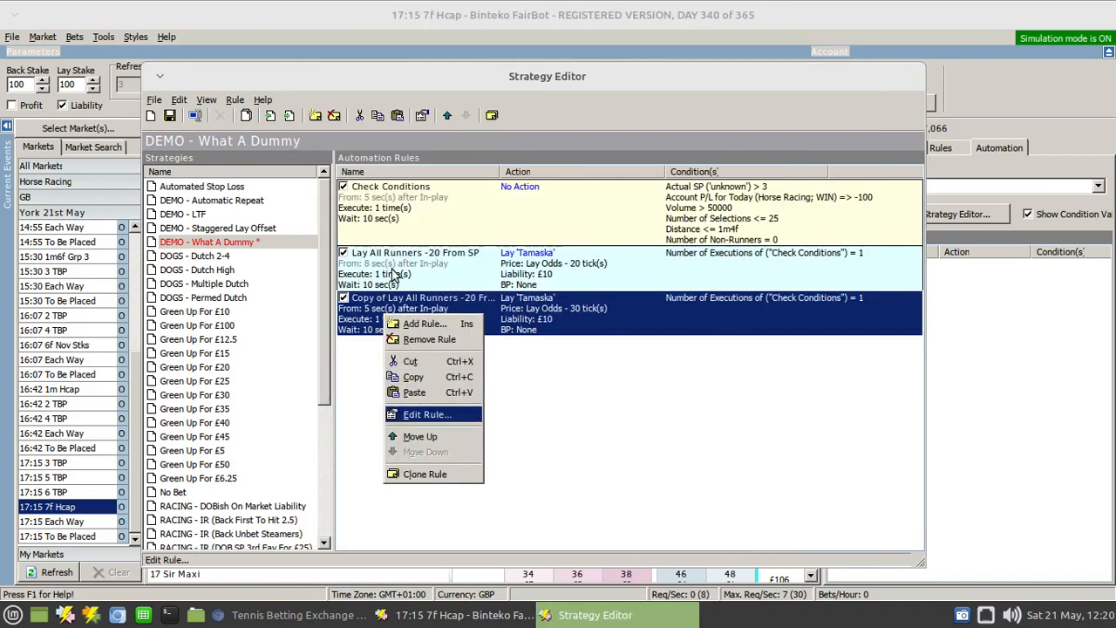
pyautogui.press('Return')
pyautogui.click(367, 276)
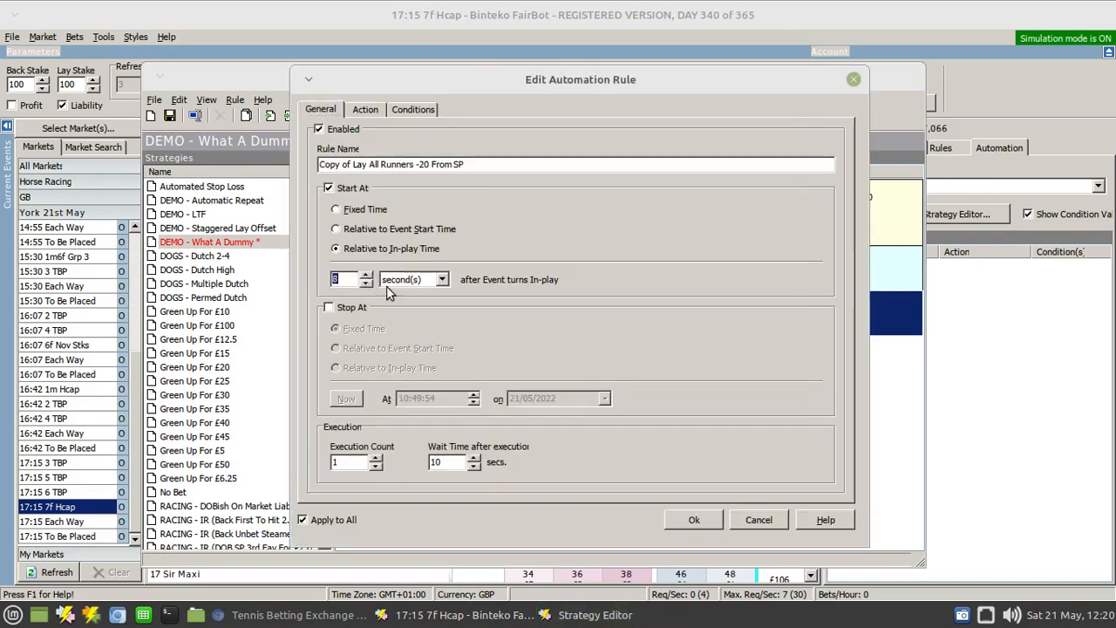
pyautogui.click(694, 520)
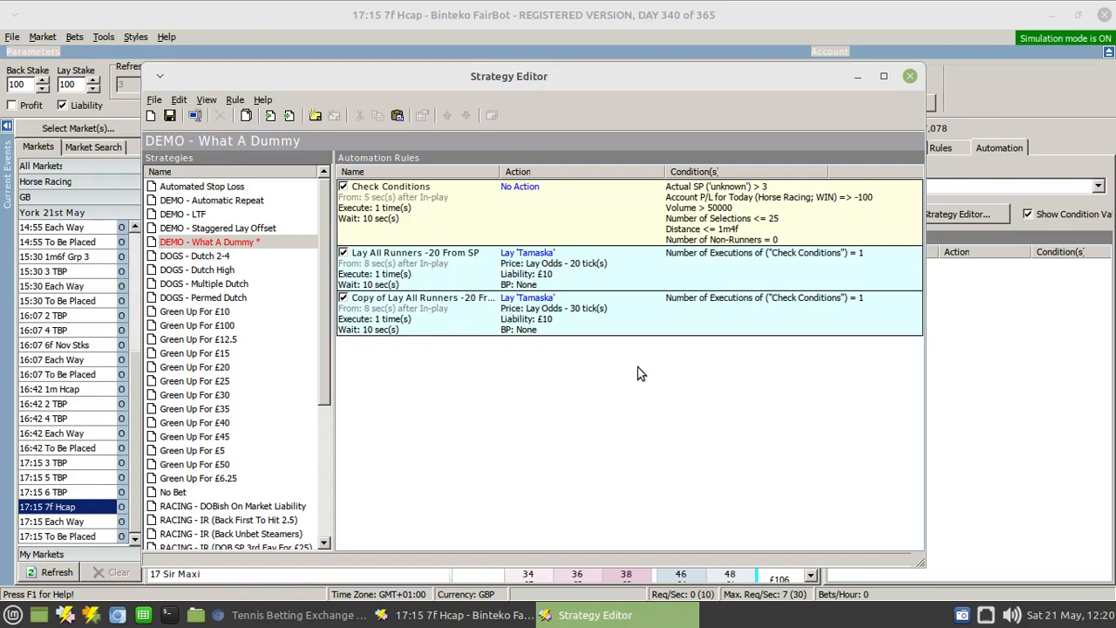
pyautogui.click(170, 115)
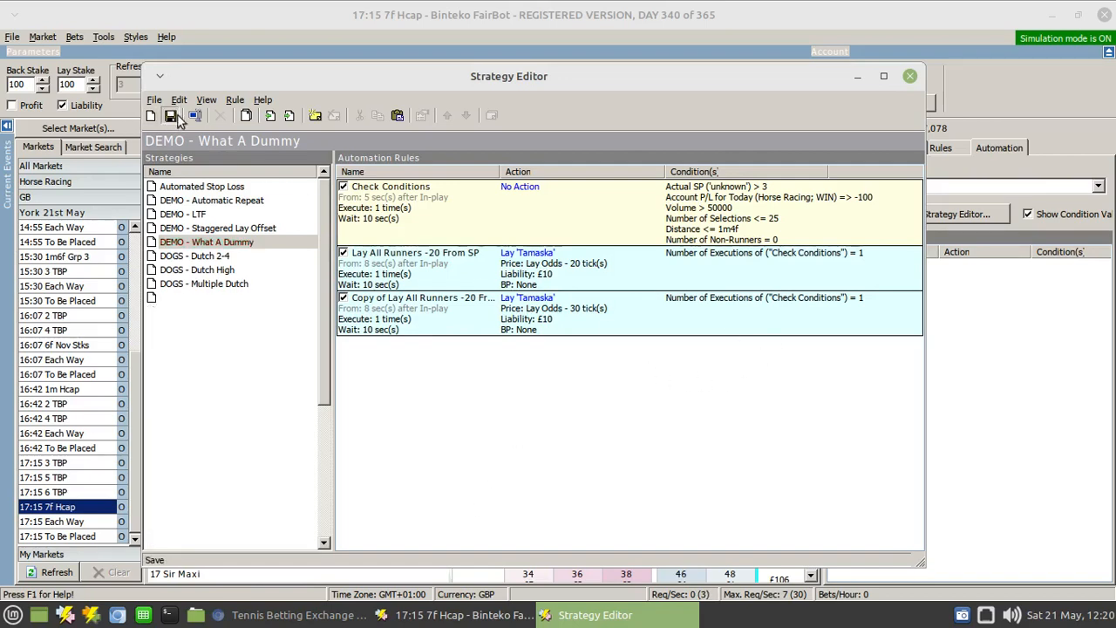
# Step: Apply the "DEMO - What A Dummy" strategy to the 17:15 7f Hcap market, review its listed rules, and return to the Strategy Editor
pyautogui.click(859, 76)
pyautogui.click(977, 186)
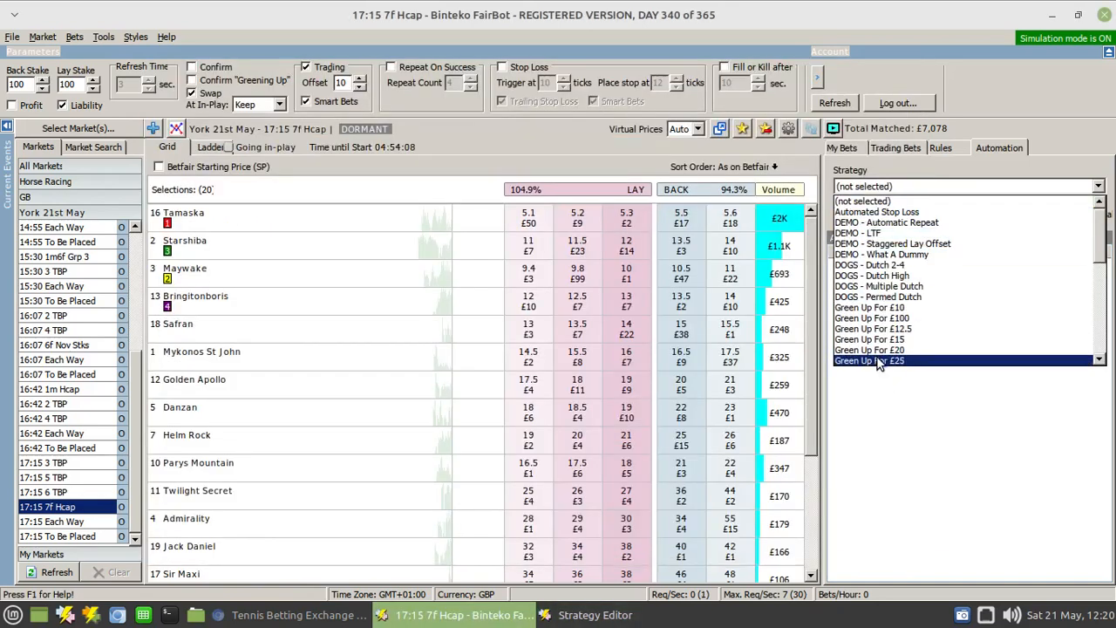
pyautogui.click(872, 253)
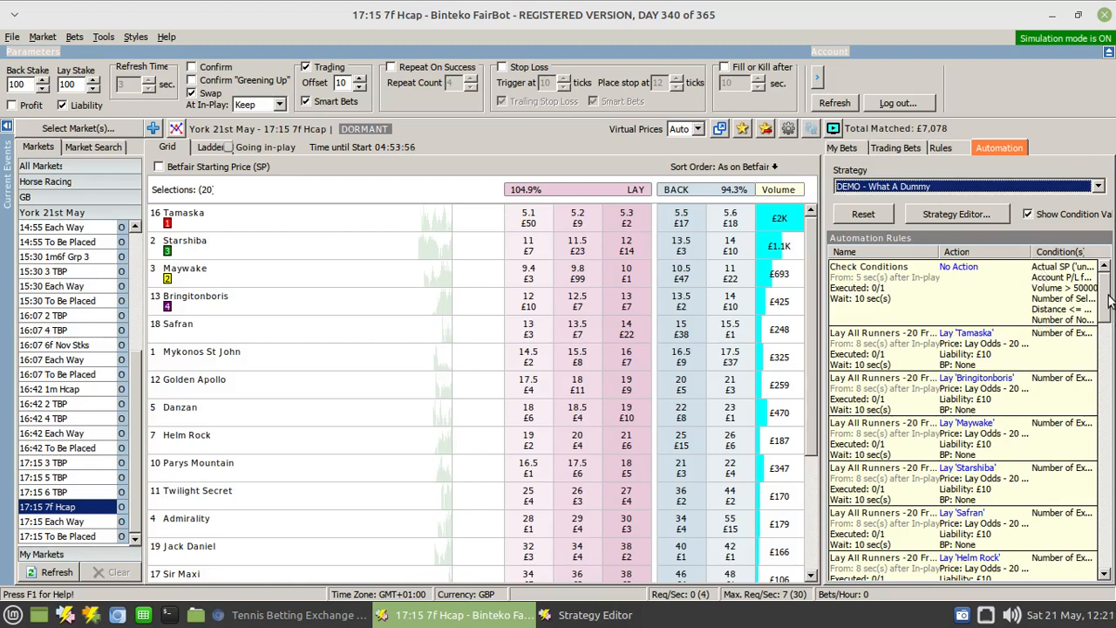
pyautogui.moveTo(1110, 300); pyautogui.dragTo(1106, 270)
pyautogui.click(596, 615)
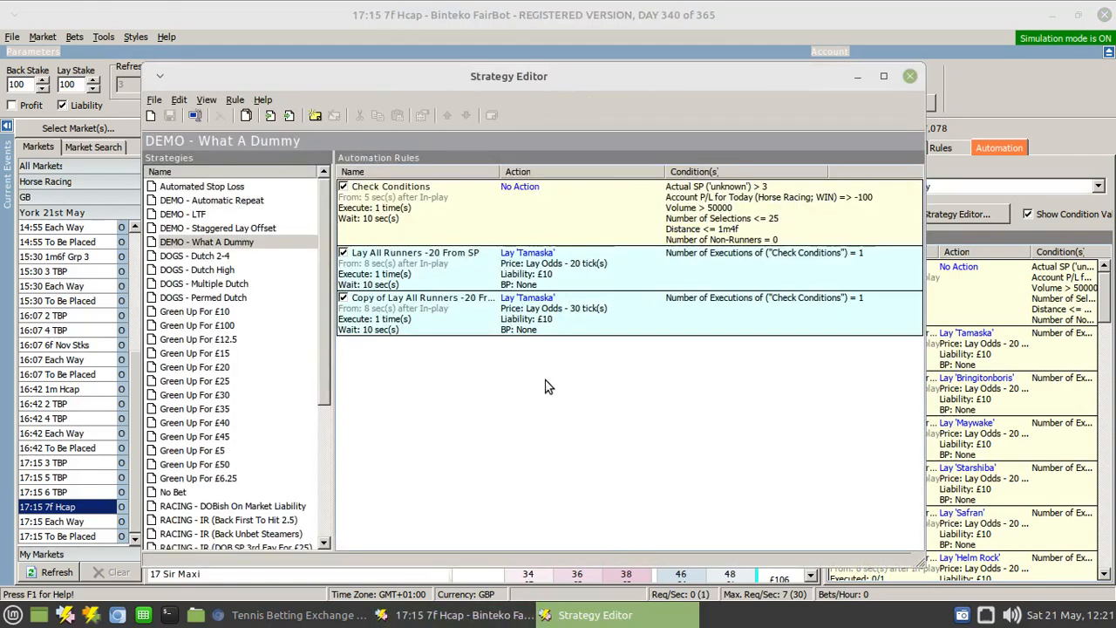